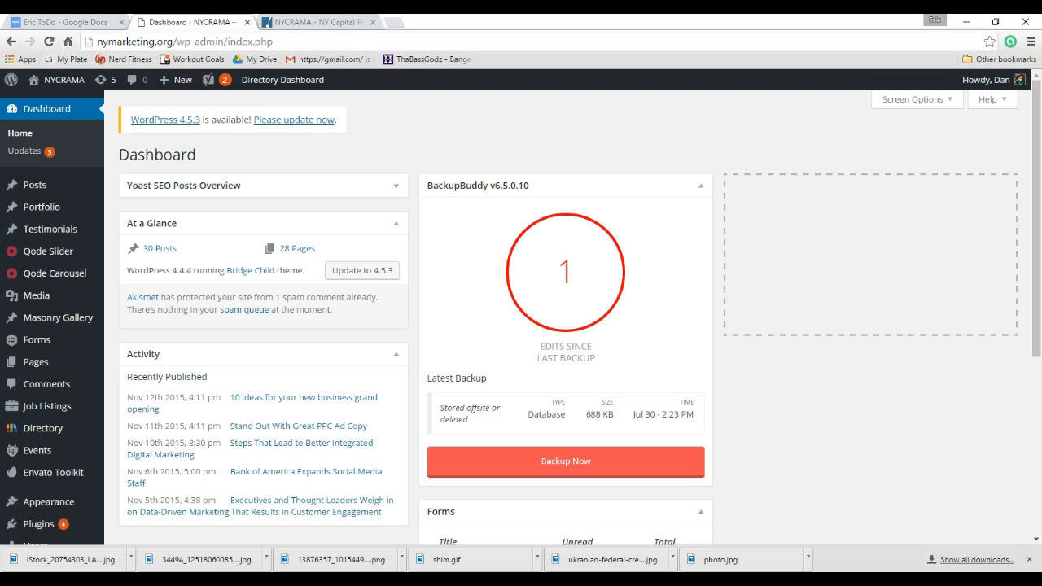
scroll(367, 255, "down", 1)
scroll(367, 255, "up", 1)
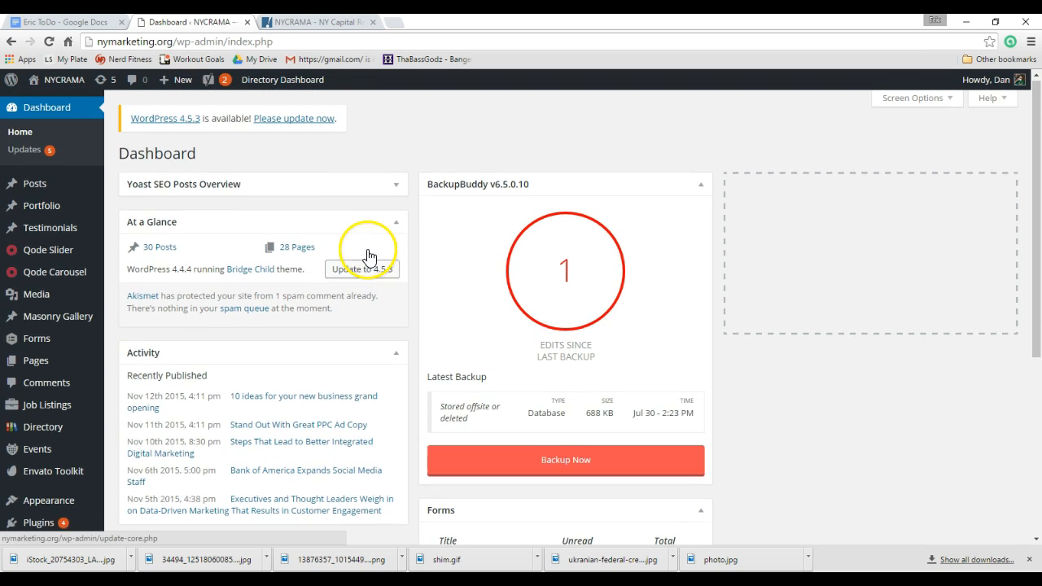
mouse_move(48, 251)
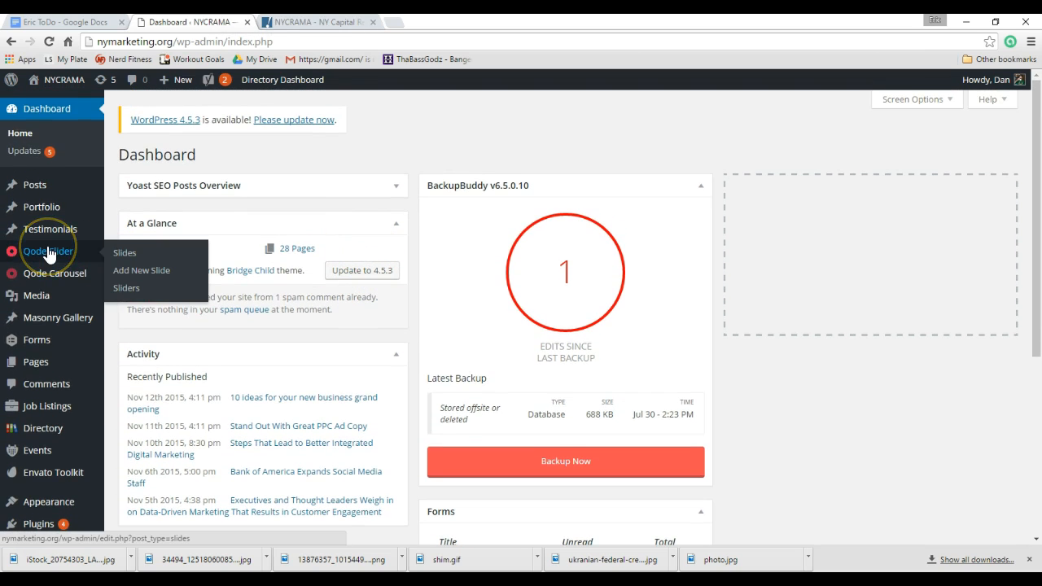
scroll(48, 254, "down", 1)
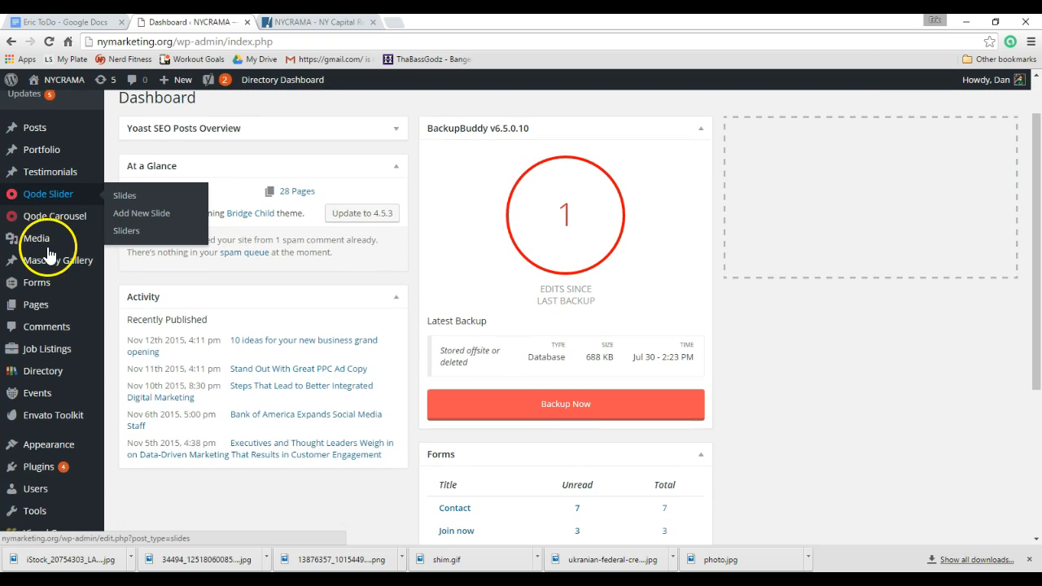
scroll(48, 253, "down", 1)
mouse_move(48, 317)
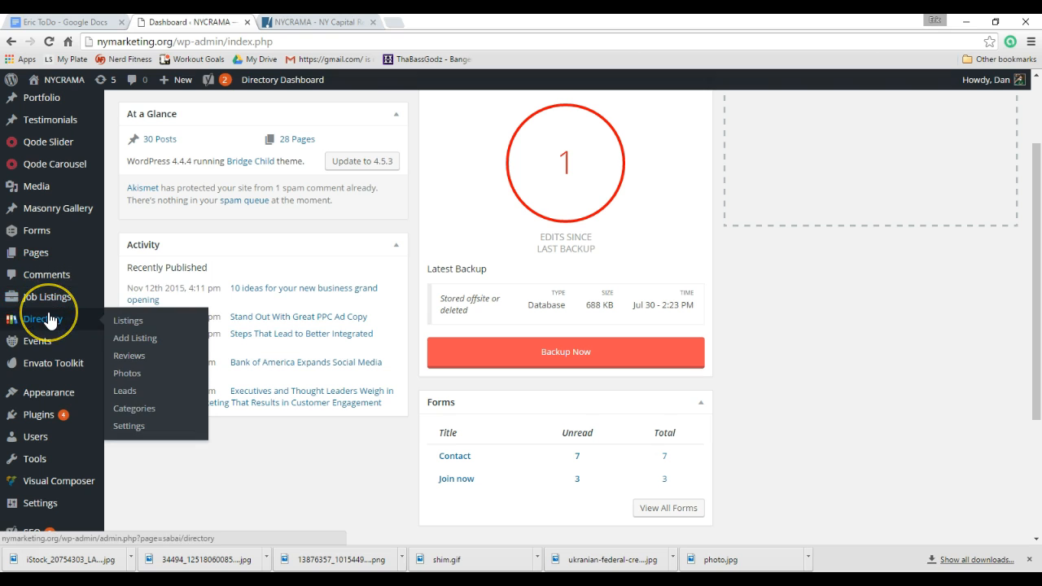
Open the public Directory page of the NYCRAMA website and look through the grid of member listings
left_click(318, 22)
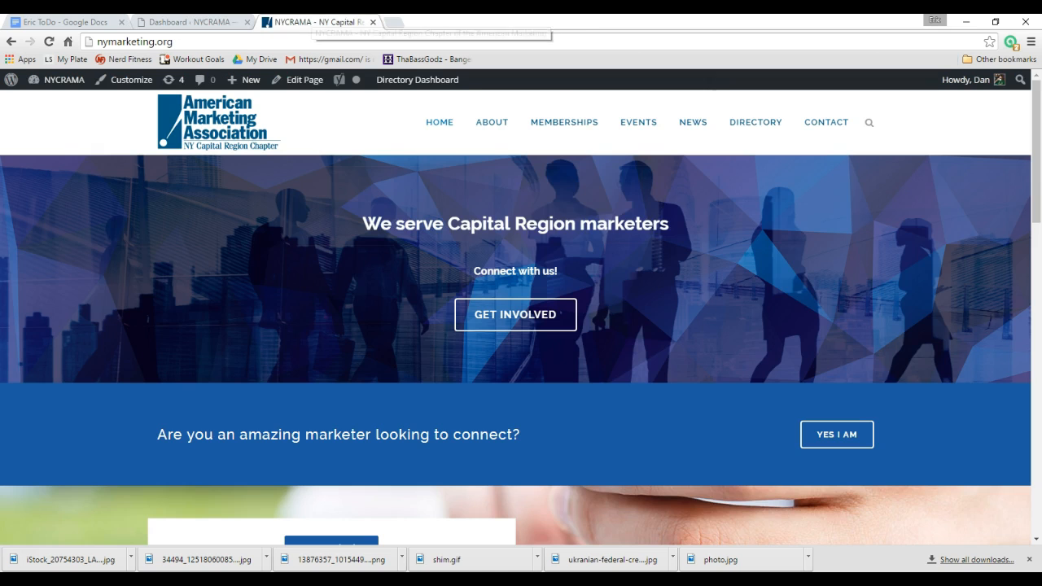
left_click(750, 131)
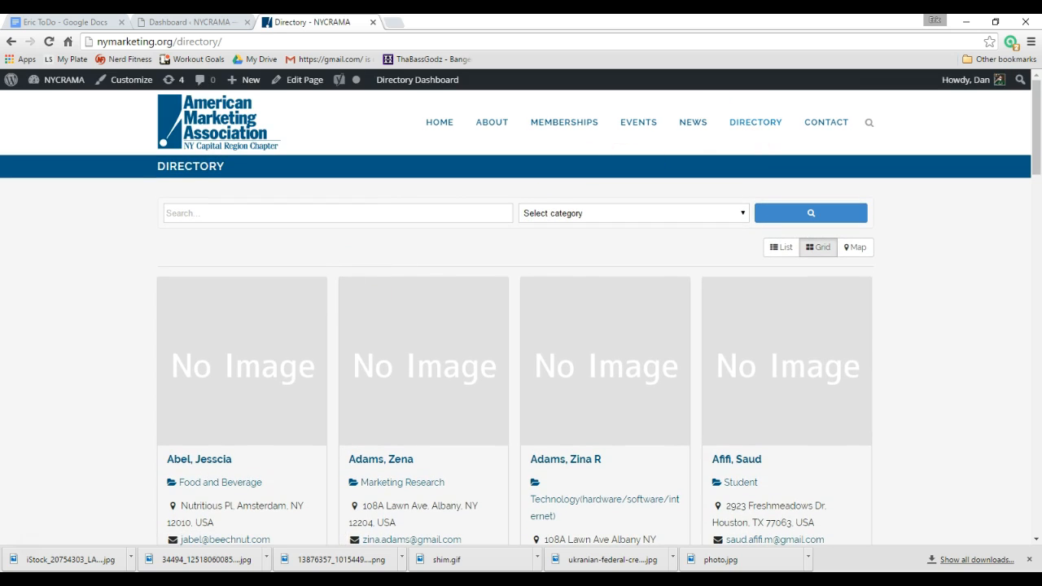
scroll(354, 279, "down", 3)
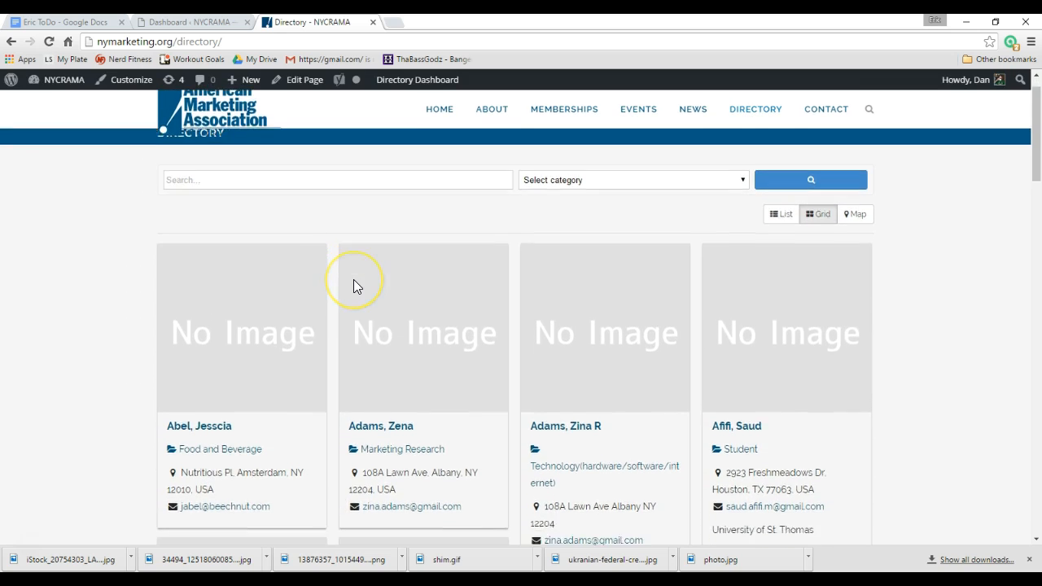
scroll(354, 286, "down", 5)
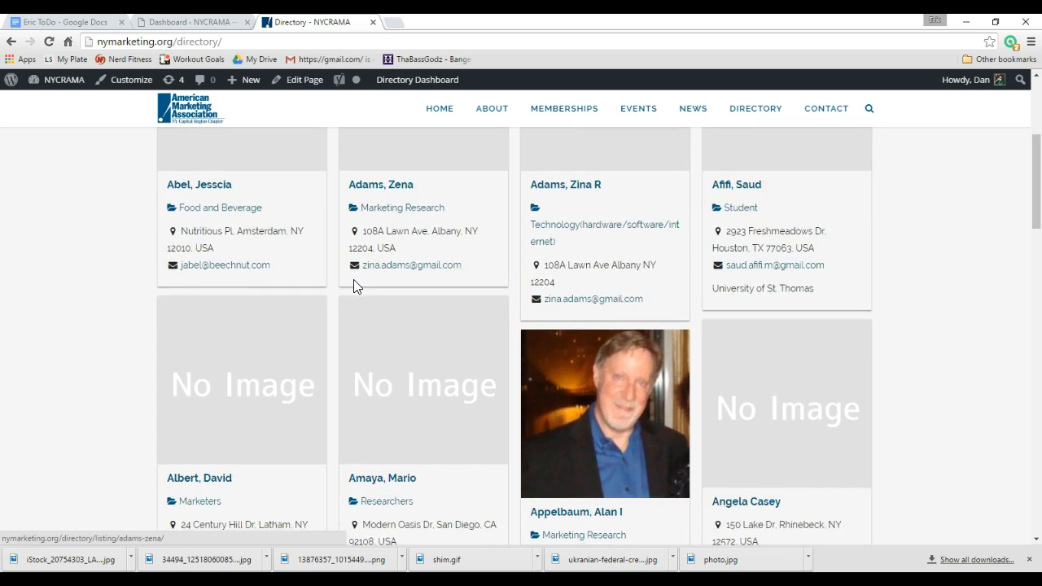
scroll(355, 285, "down", 4)
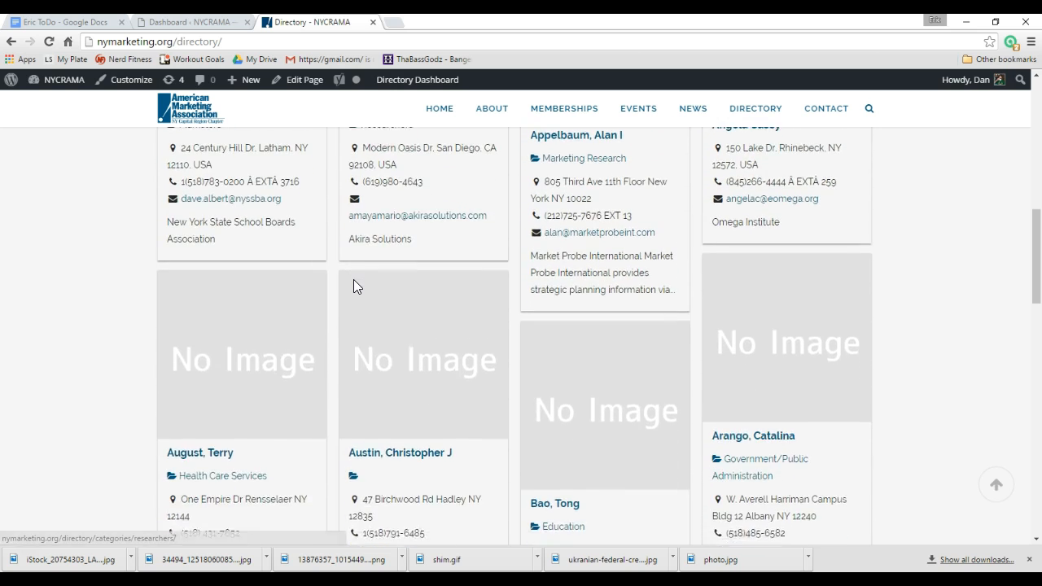
scroll(354, 285, "down", 3)
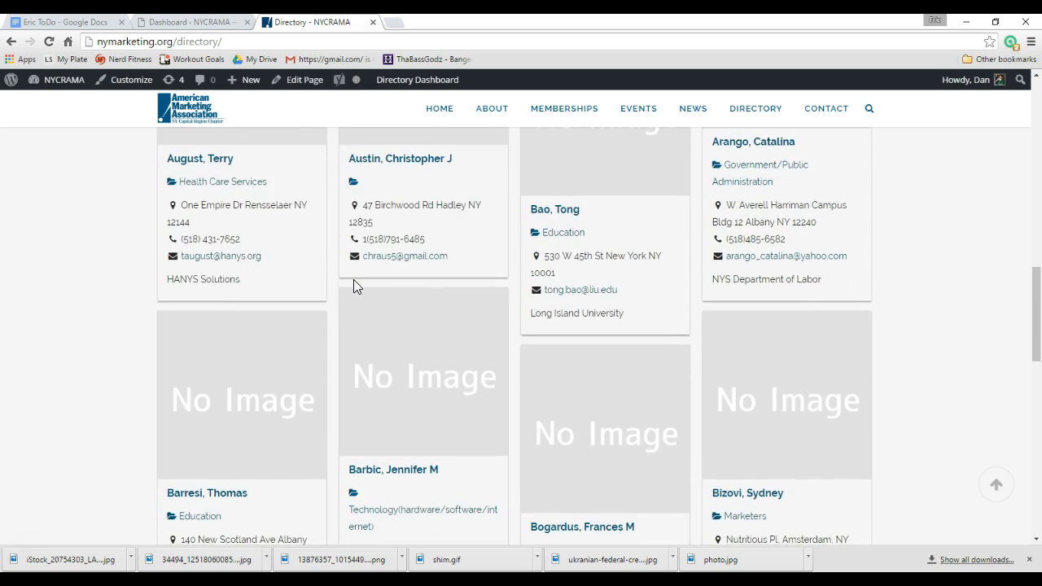
scroll(355, 284, "up", 6)
scroll(354, 285, "up", 8)
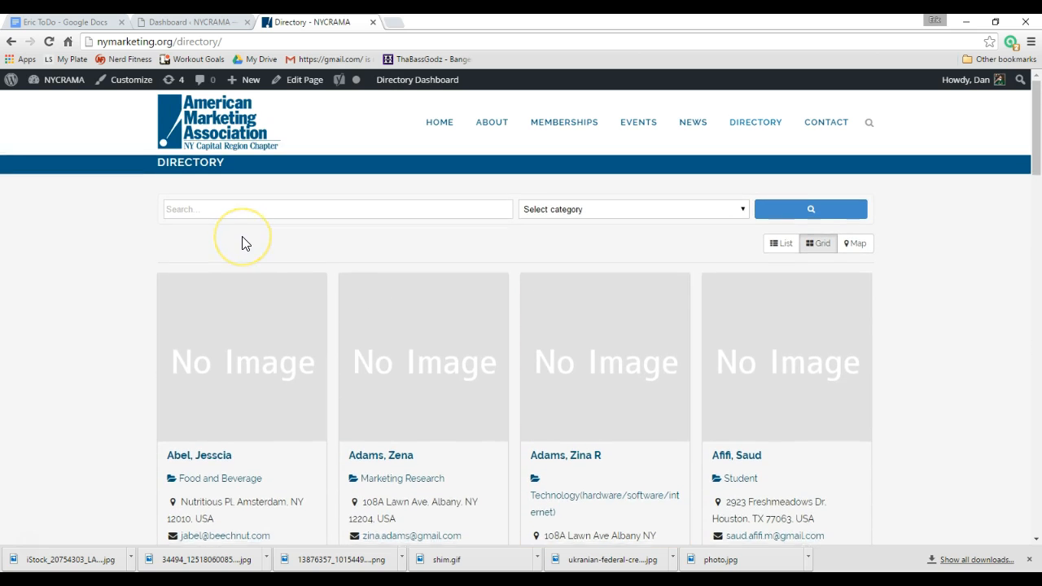
scroll(242, 236, "down", 3)
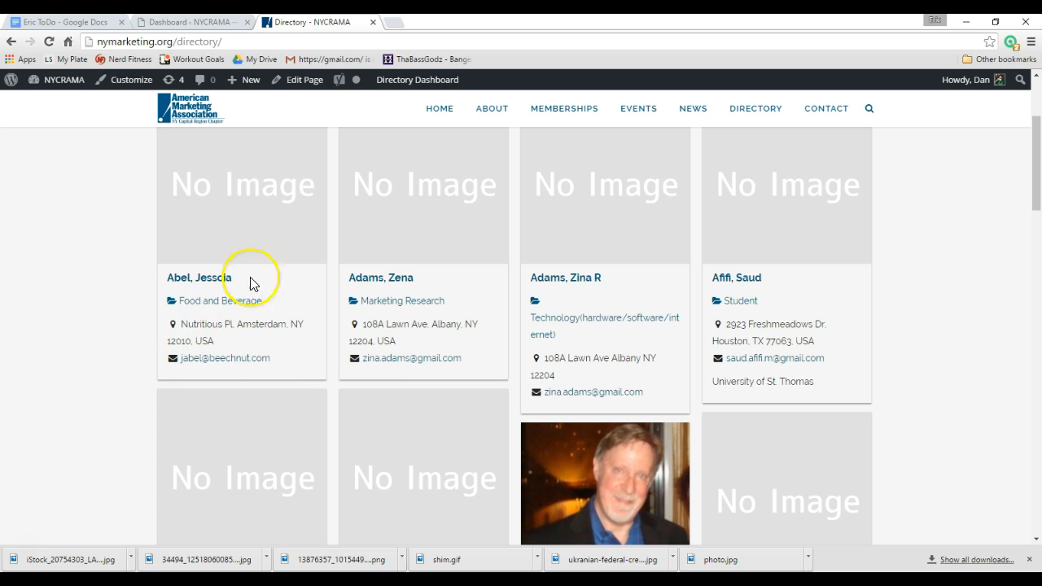
scroll(620, 331, "down", 1)
scroll(610, 440, "down", 2)
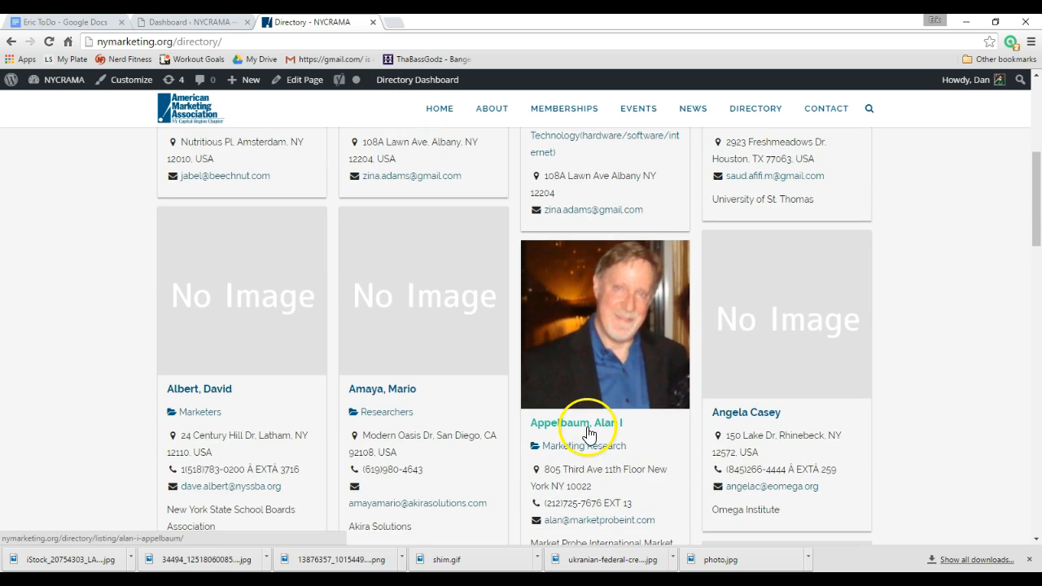
Open the Marketing Research member listing with a profile photo, review its contact and member fields, and return to the directory
left_click(587, 425)
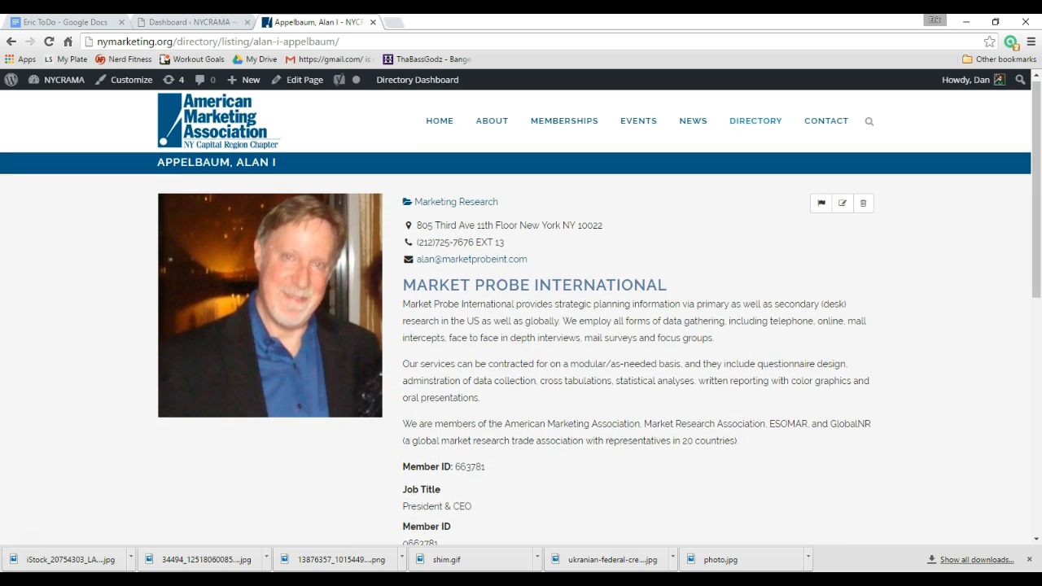
scroll(496, 370, "down", 3)
scroll(498, 366, "down", 2)
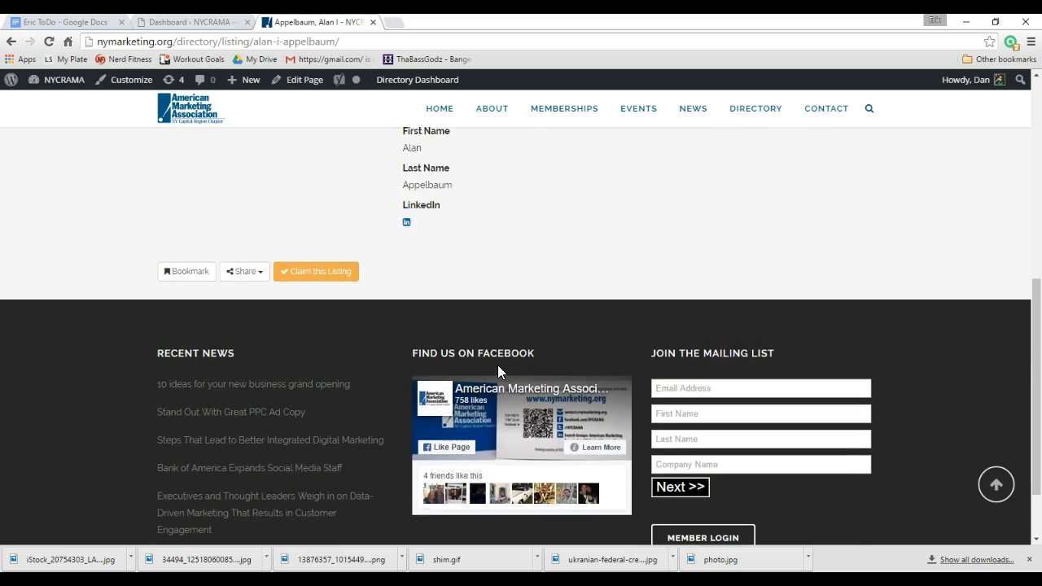
scroll(498, 367, "up", 4)
scroll(499, 368, "up", 2)
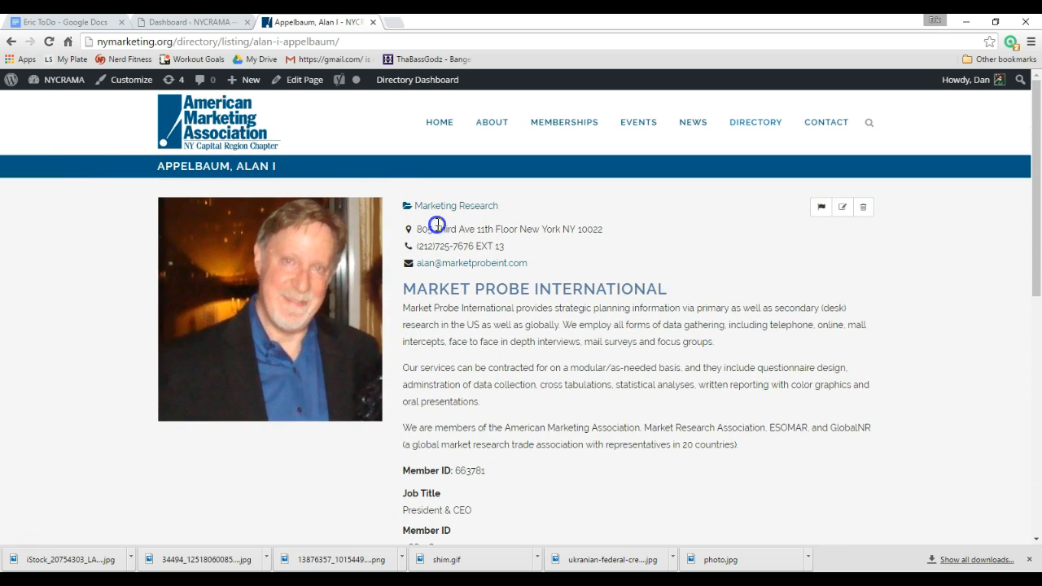
left_click(10, 41)
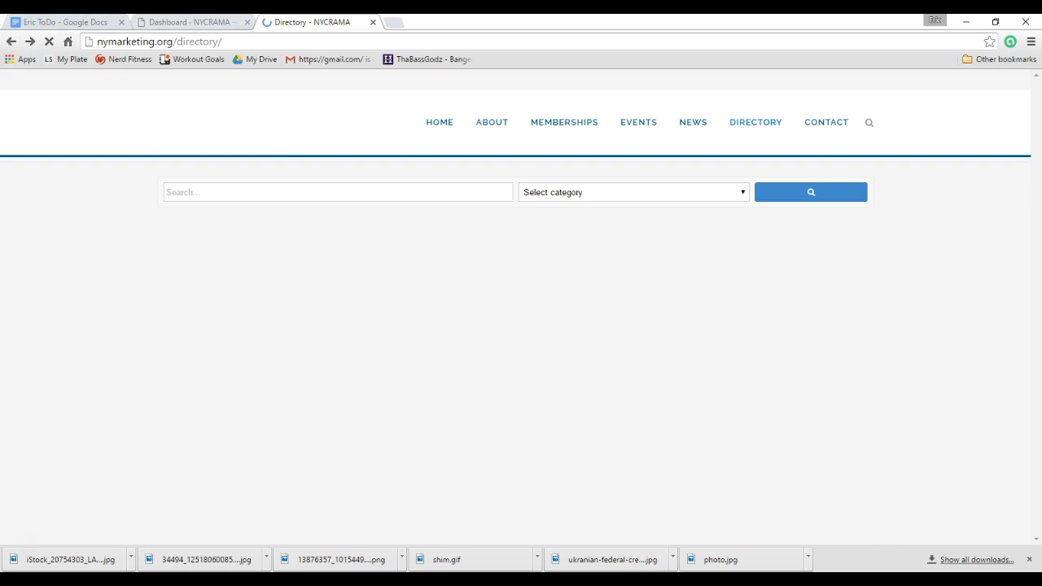
Return to the WordPress dashboard, open the directory's Add Listing form and look over its fields
left_click(192, 22)
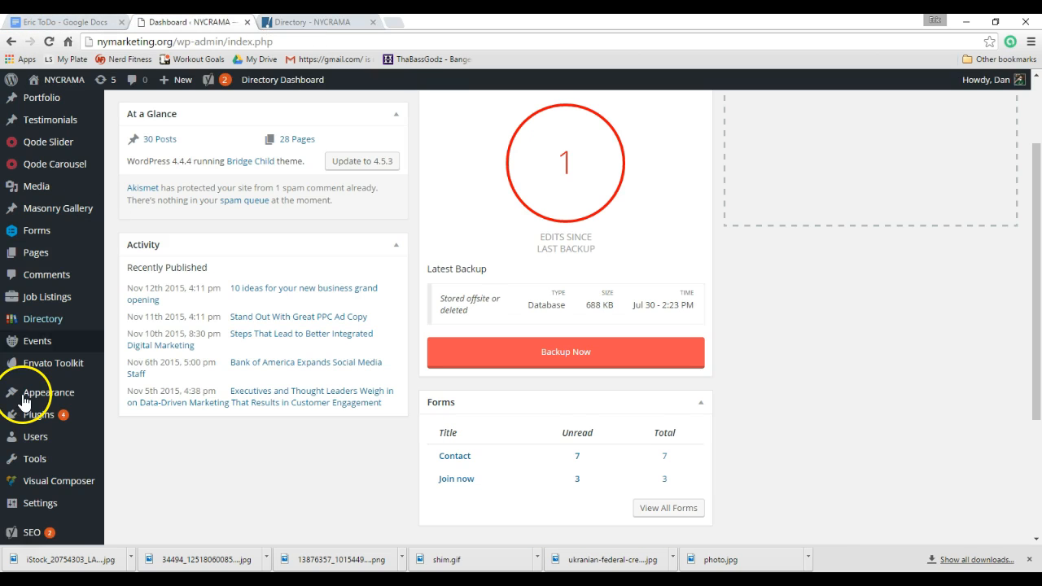
mouse_move(25, 330)
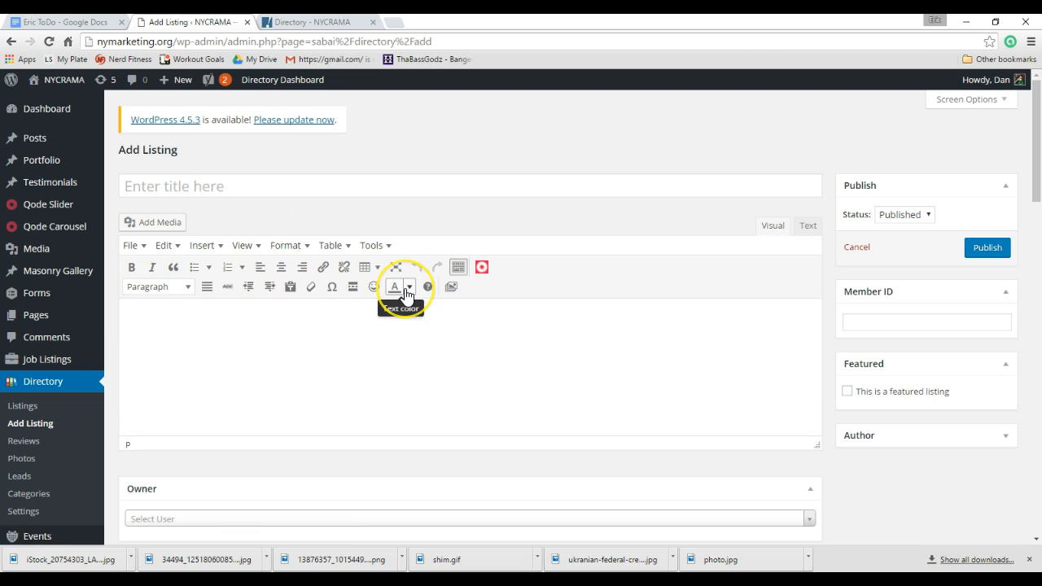
scroll(404, 295, "down", 3)
scroll(405, 296, "down", 5)
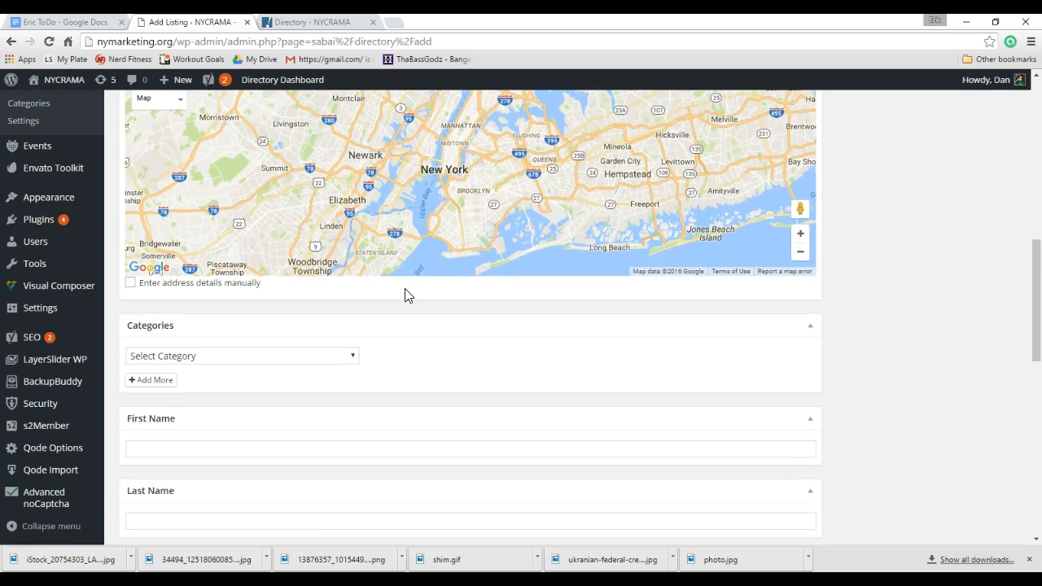
scroll(404, 293, "up", 6)
scroll(404, 288, "up", 2)
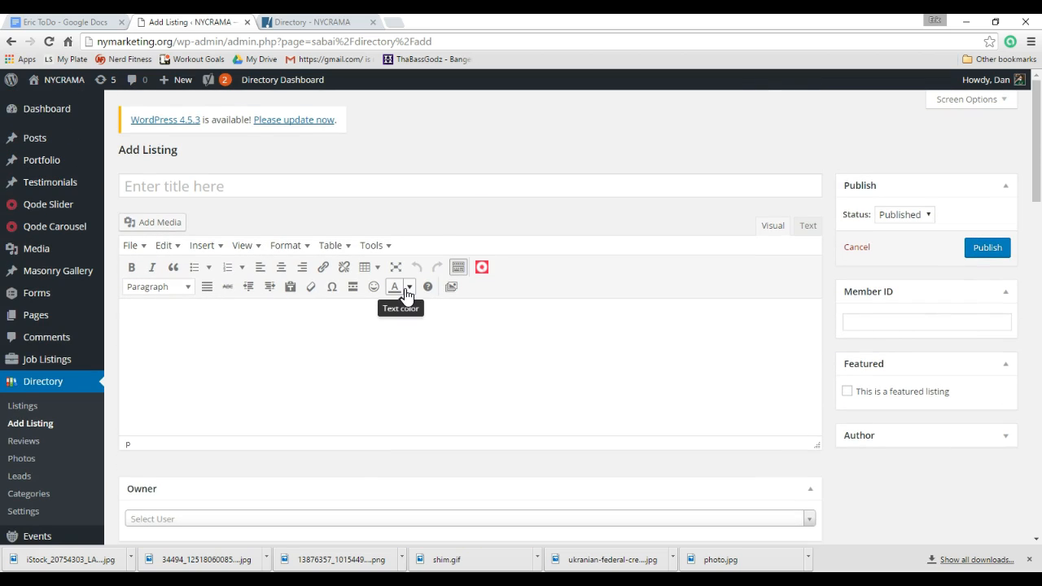
Compare the empty Add Listing form with the July member roster in Excel, starting from the listing's title field
left_click(246, 179)
key("alt+Tab")
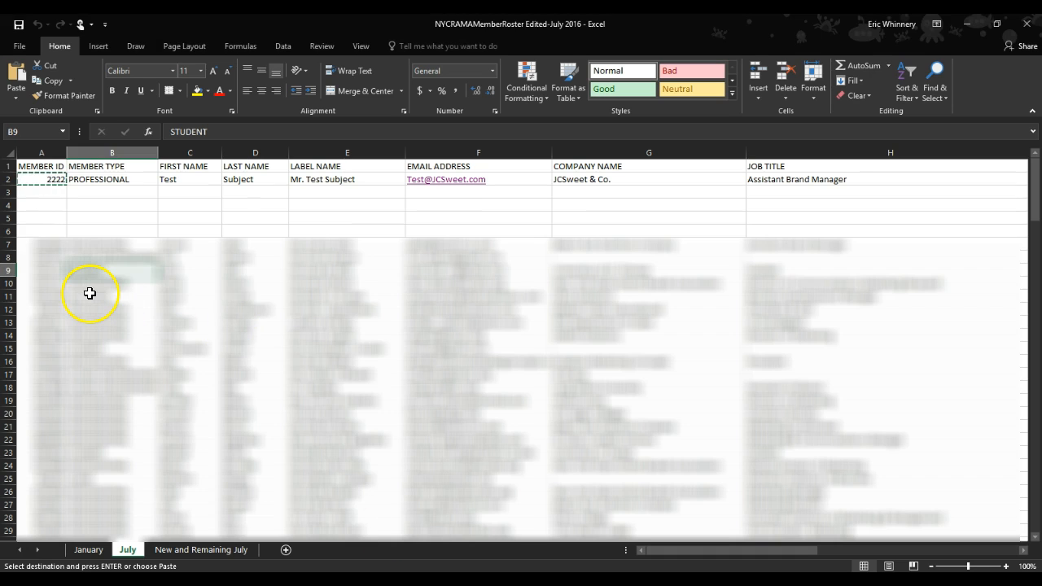
left_click(113, 227)
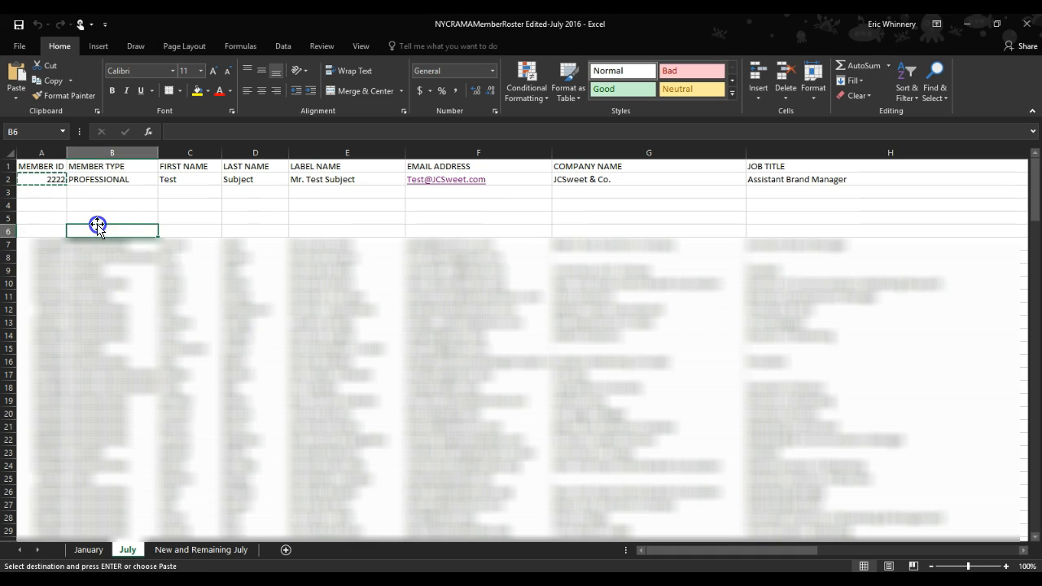
left_click(93, 214)
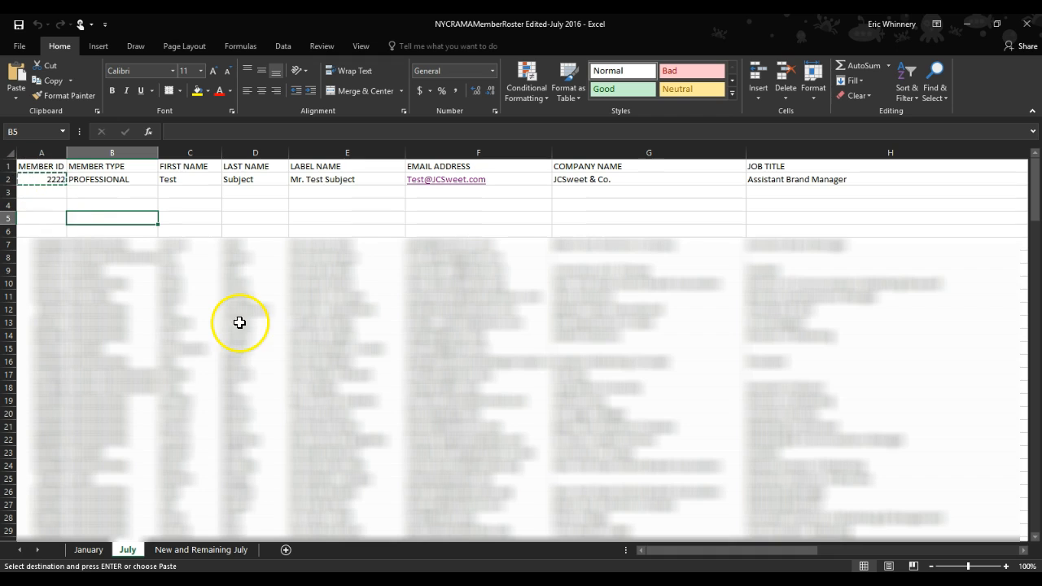
key("alt+Tab")
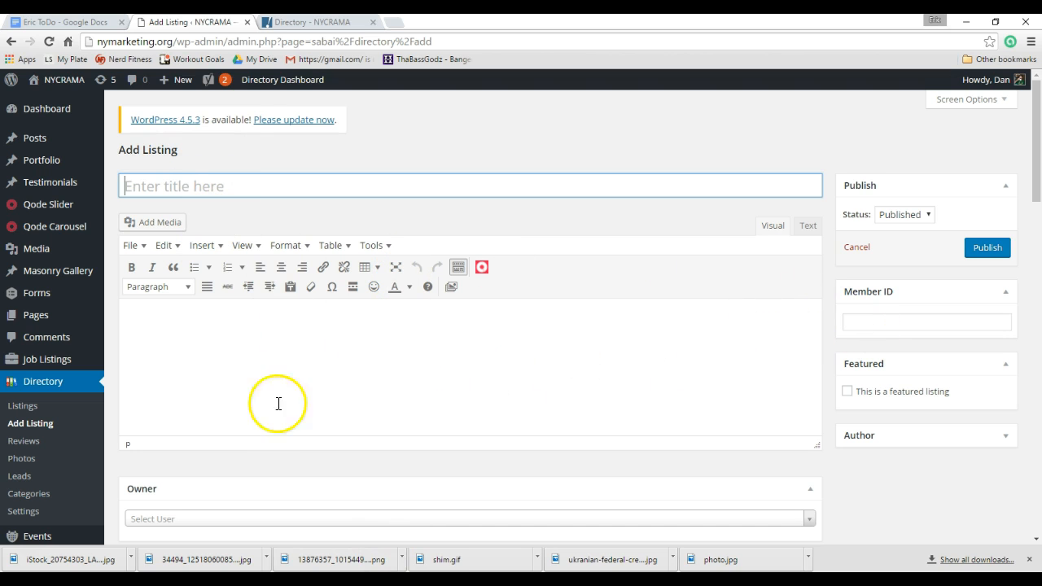
scroll(268, 411, "down", 5)
scroll(256, 423, "up", 3)
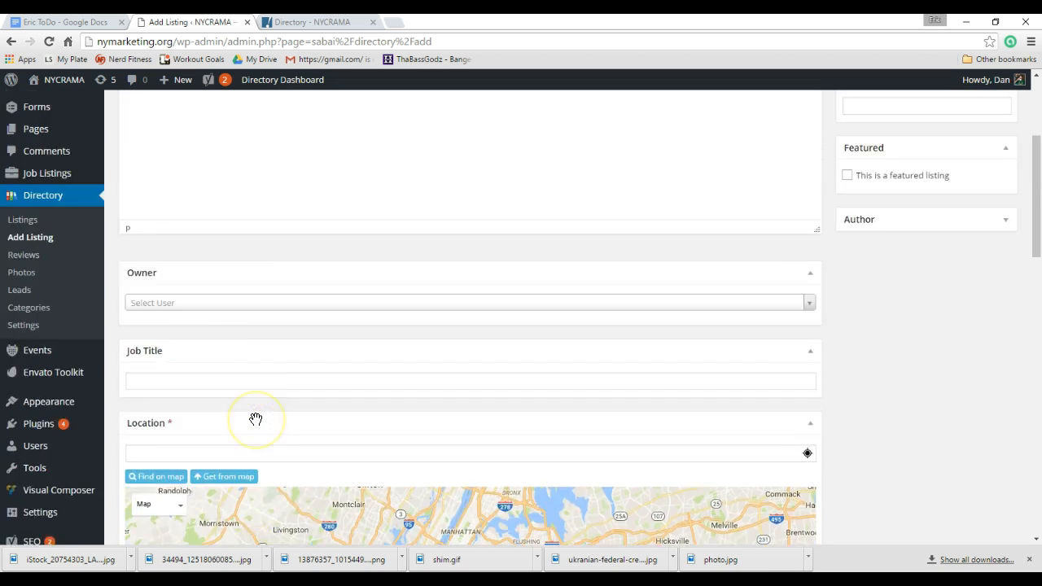
scroll(256, 419, "up", 3)
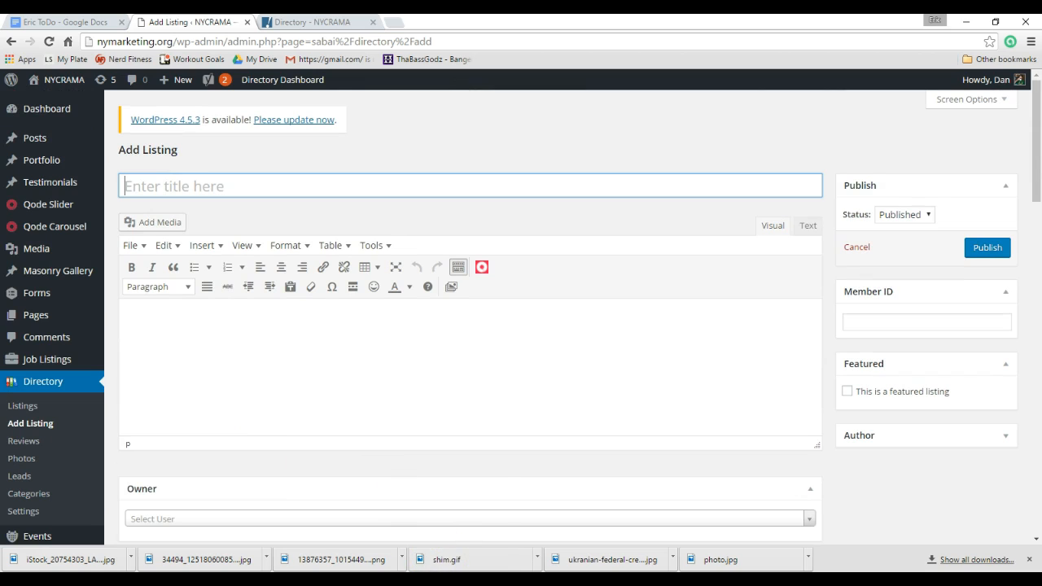
Switch to the member roster in Excel and examine the July sheet's columns and rows for the member details
mouse_move(430, 580)
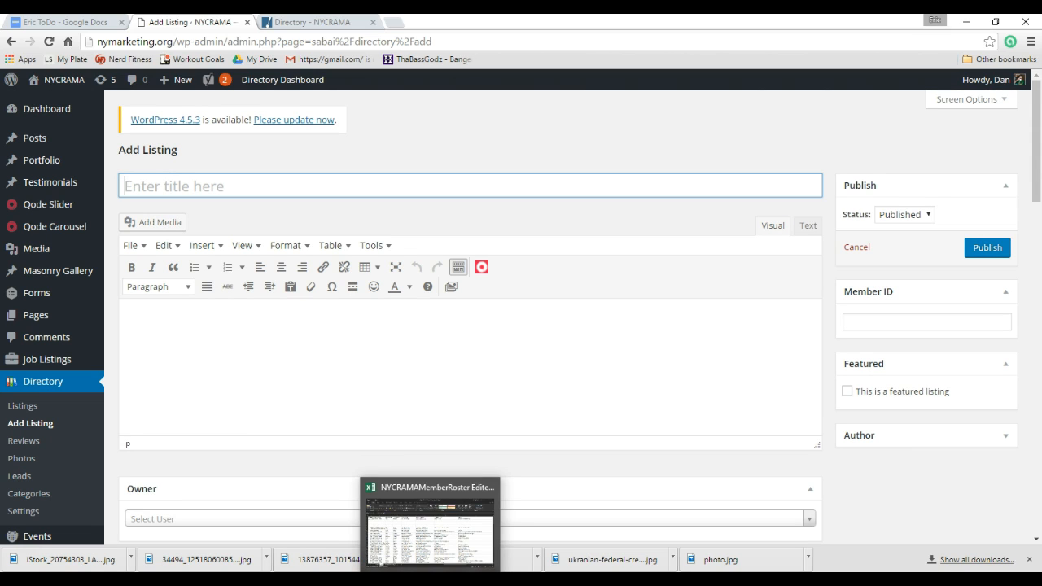
left_click(430, 525)
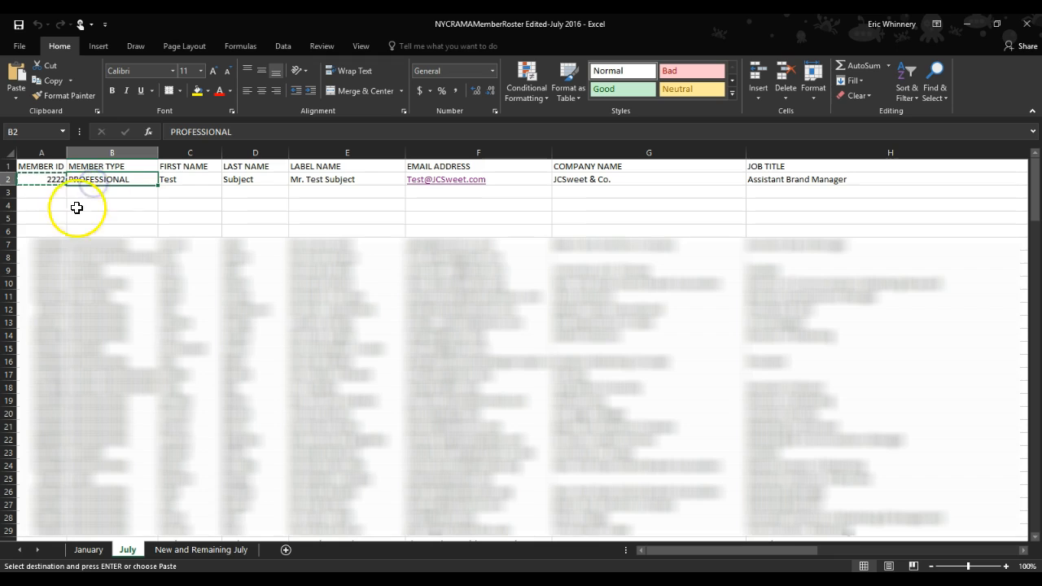
scroll(83, 303, "down", 1)
scroll(83, 303, "up", 1)
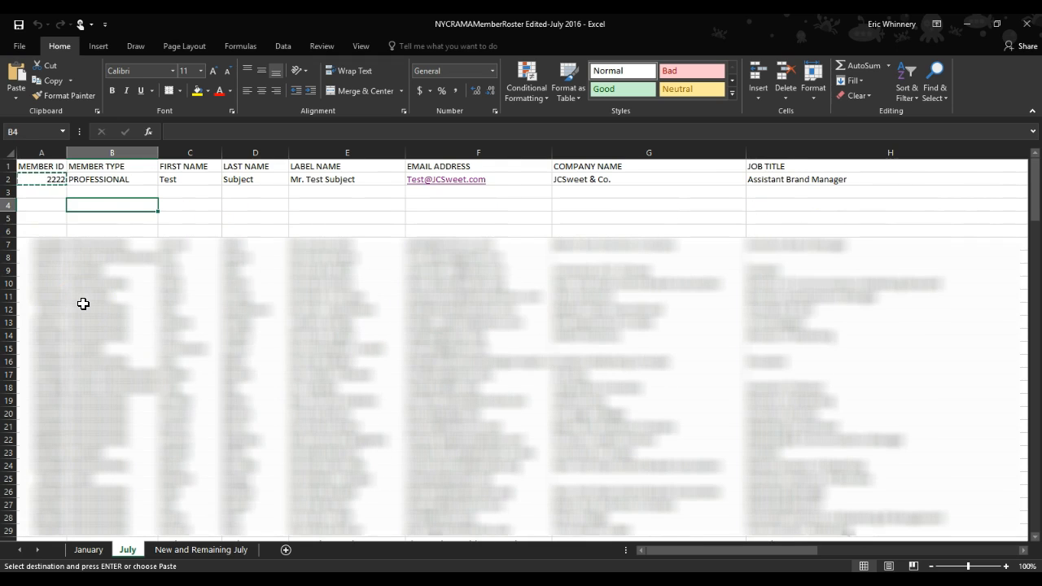
scroll(508, 378, "right", 2)
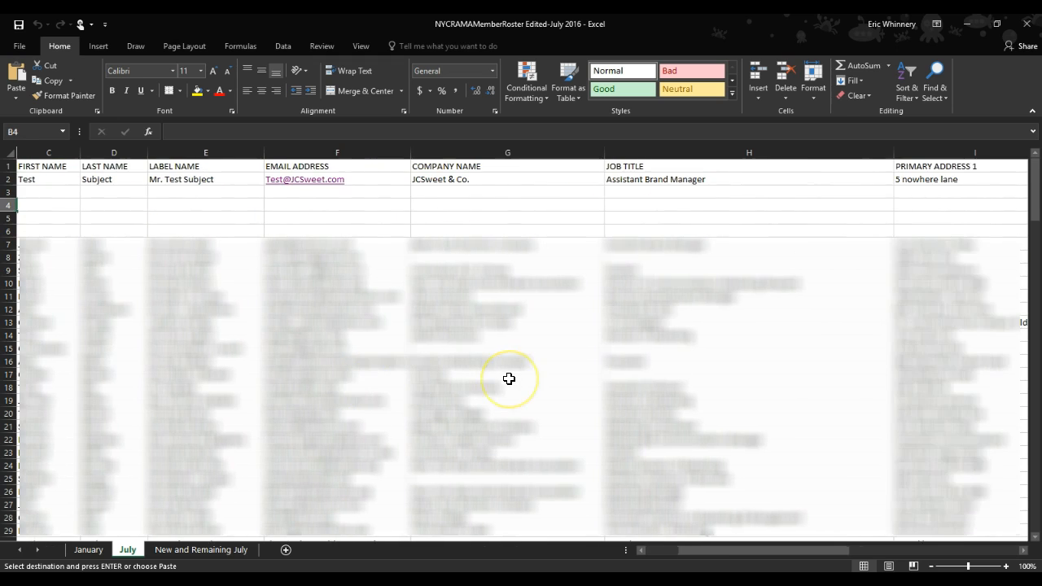
scroll(508, 379, "right", 2)
scroll(508, 378, "left", 4)
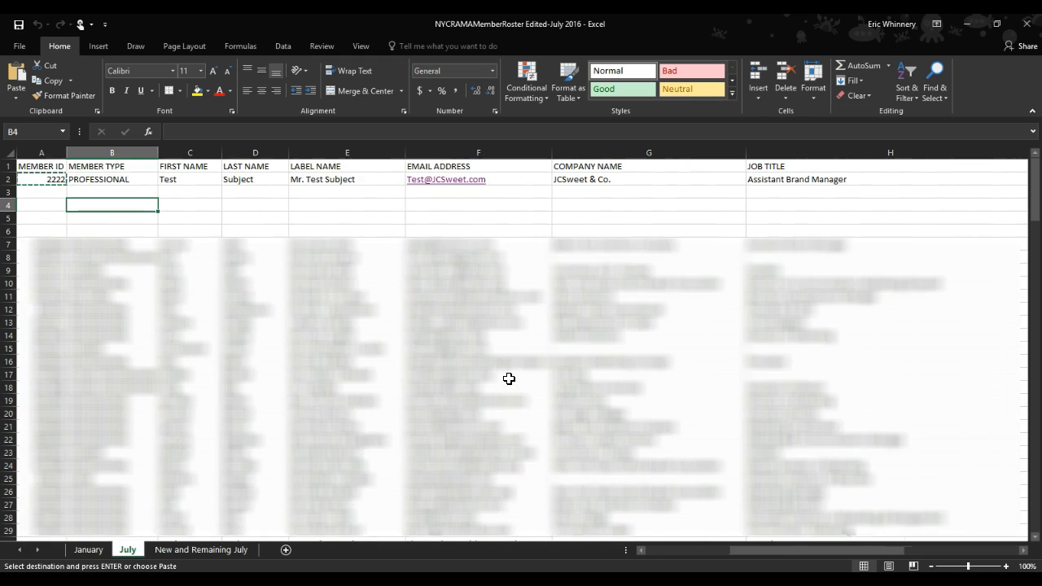
scroll(509, 378, "down", 11)
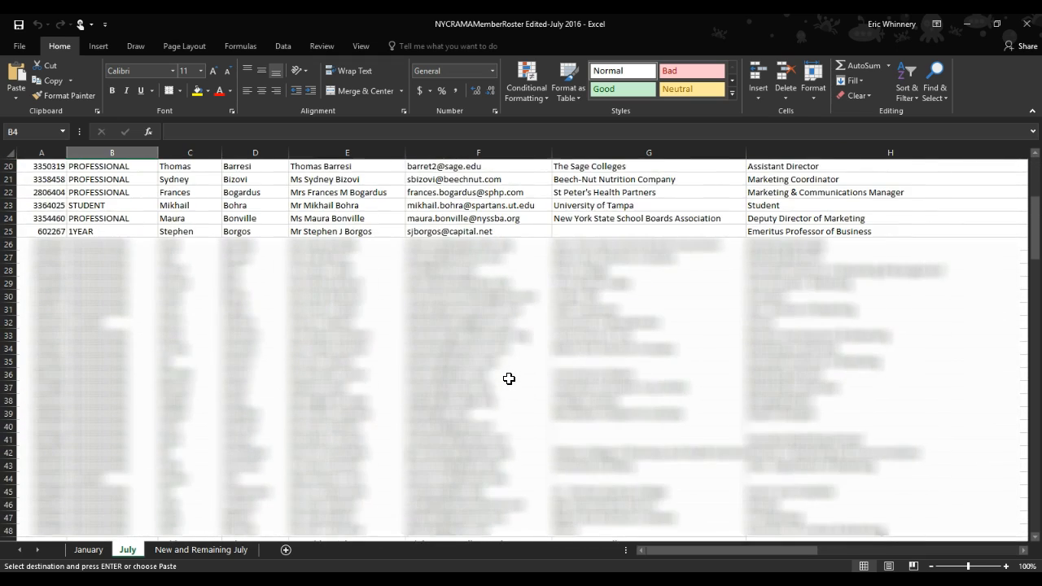
scroll(508, 378, "up", 13)
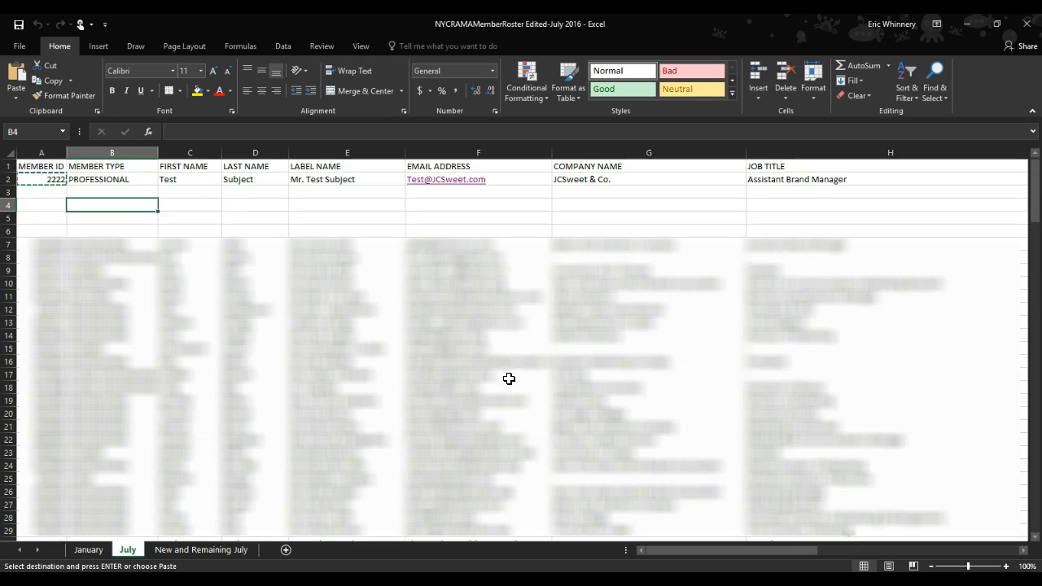
left_click(341, 223)
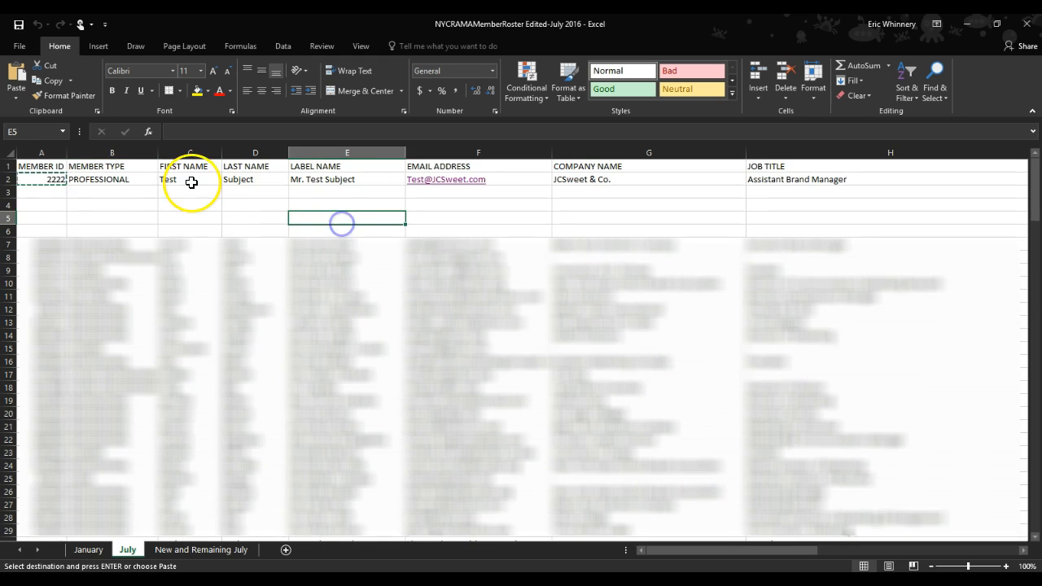
Copy the member's label name from the July roster in Excel into the new listing's title in WordPress
left_click(101, 177)
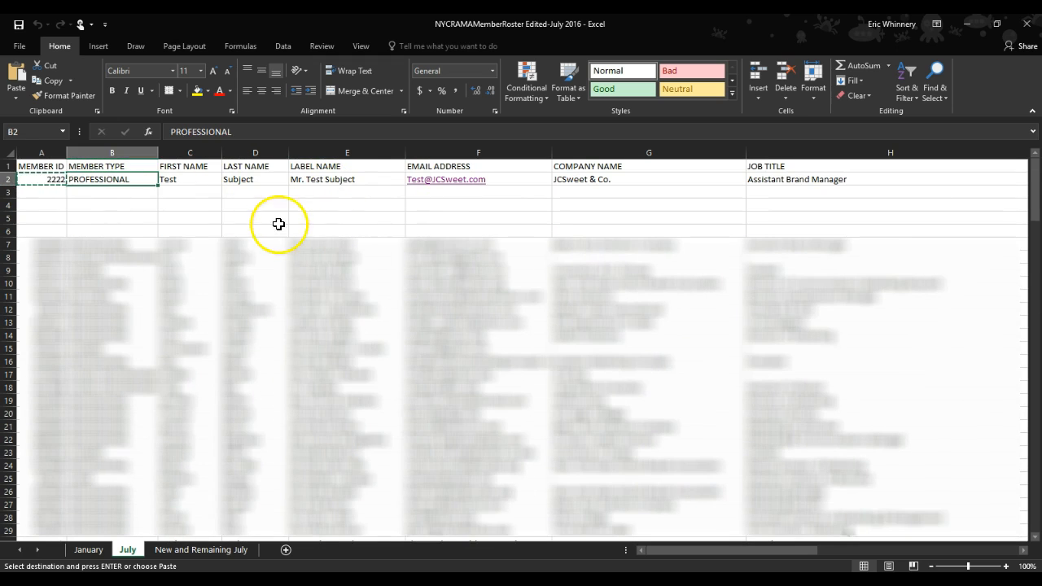
left_click(171, 188)
left_click(109, 180)
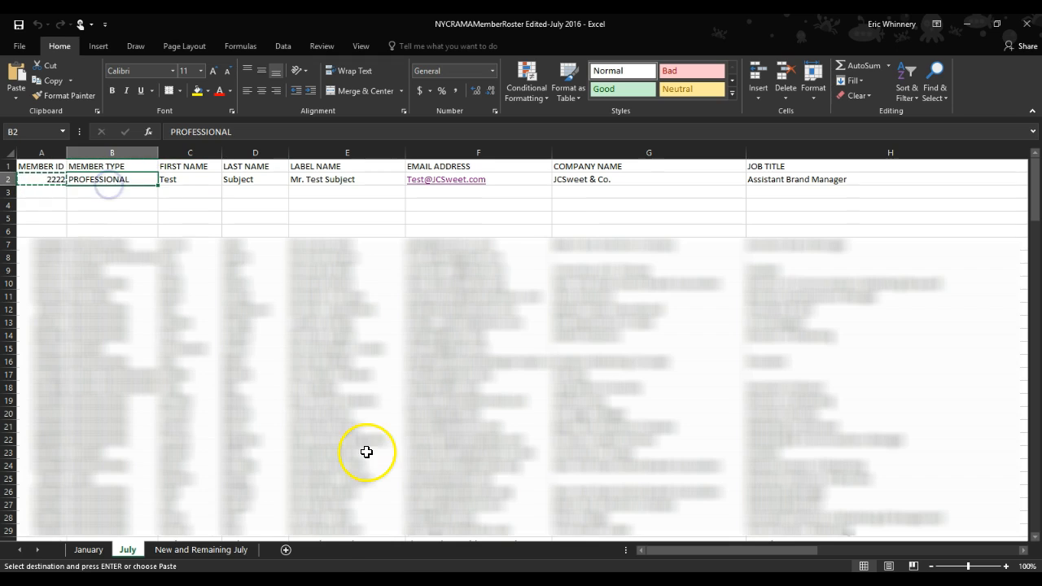
left_click(323, 184)
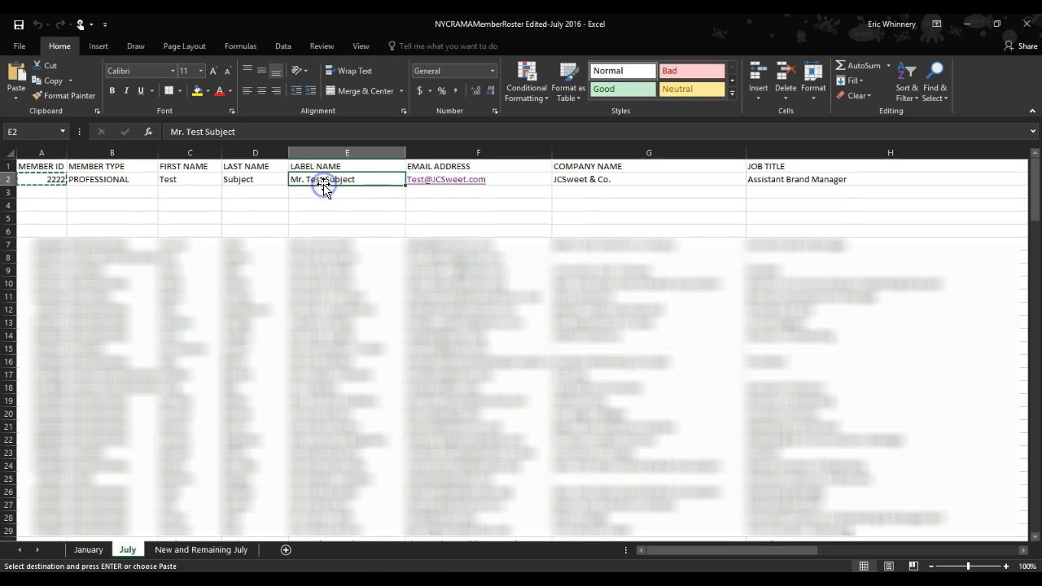
key("ctrl+c")
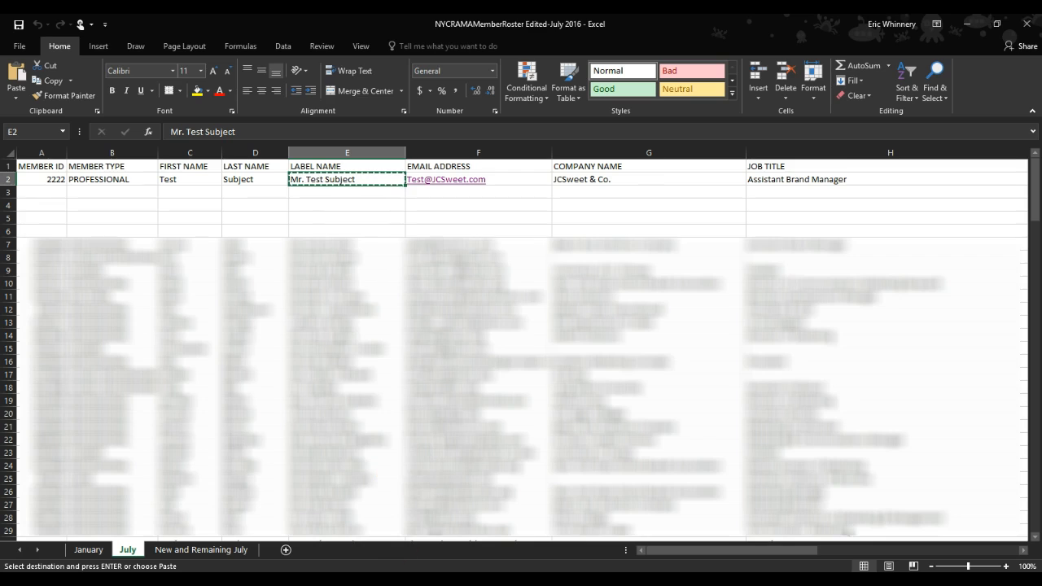
key("alt+Tab")
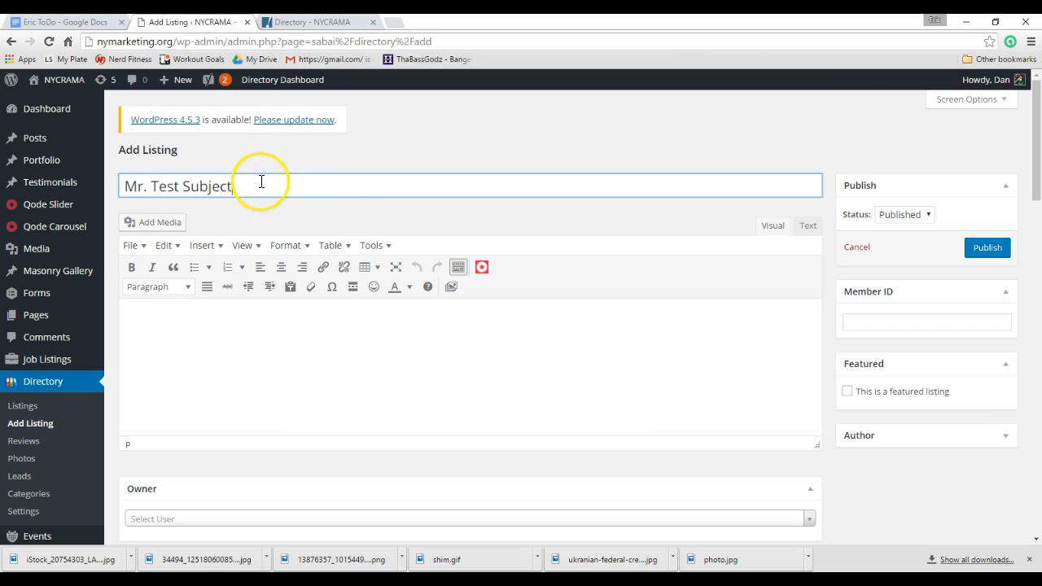
left_click(283, 332)
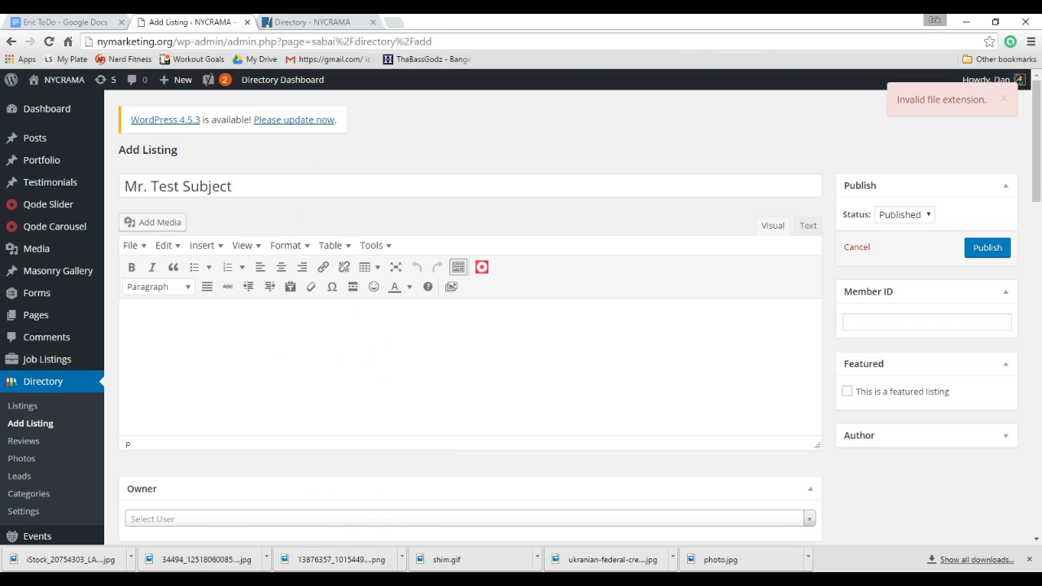
Copy the member's ID from the Excel roster into the listing's Member ID field in WordPress
key("alt+Tab")
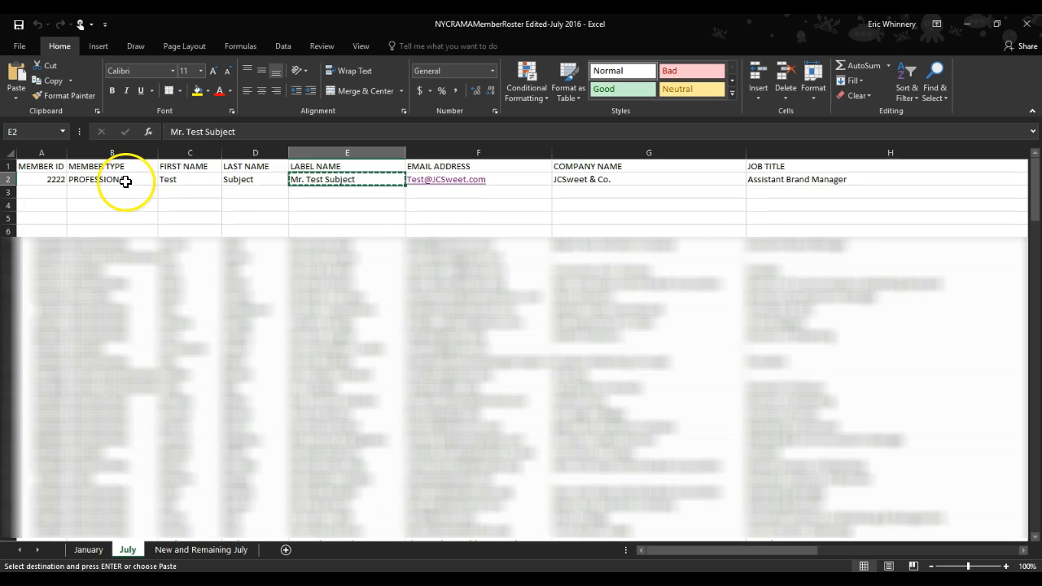
left_click(38, 177)
key("ctrl+c")
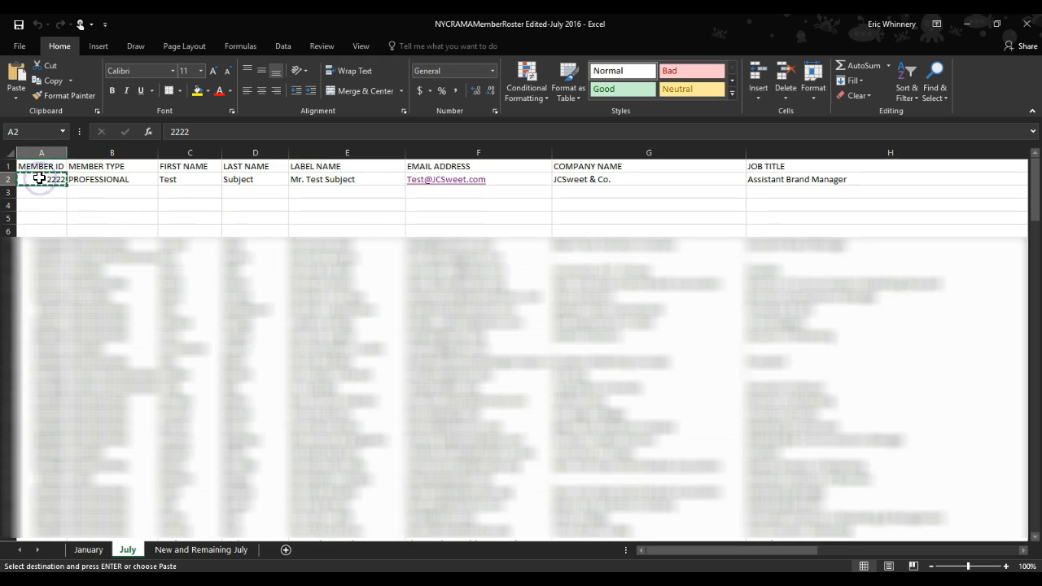
key("alt+Tab")
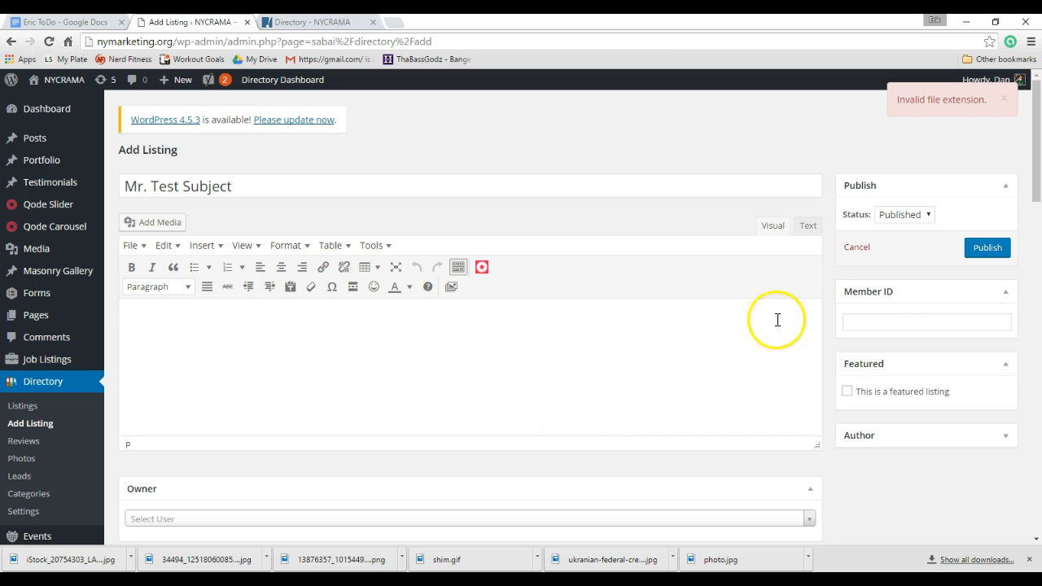
left_click(870, 319)
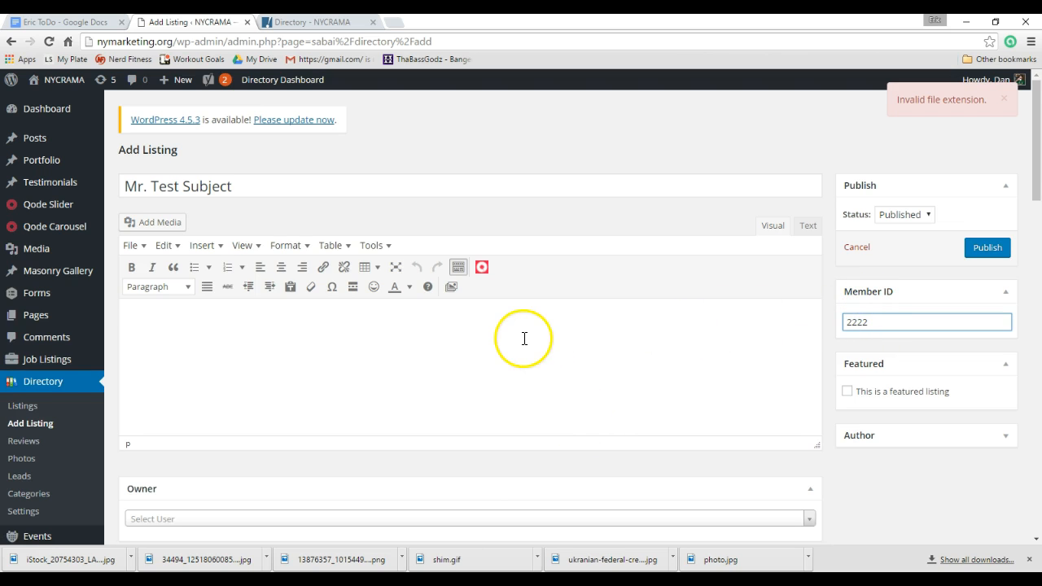
Copy the job title Assistant Brand Manager from the Excel roster into the listing's Job Title field
scroll(350, 342, "down", 2)
scroll(350, 342, "down", 3)
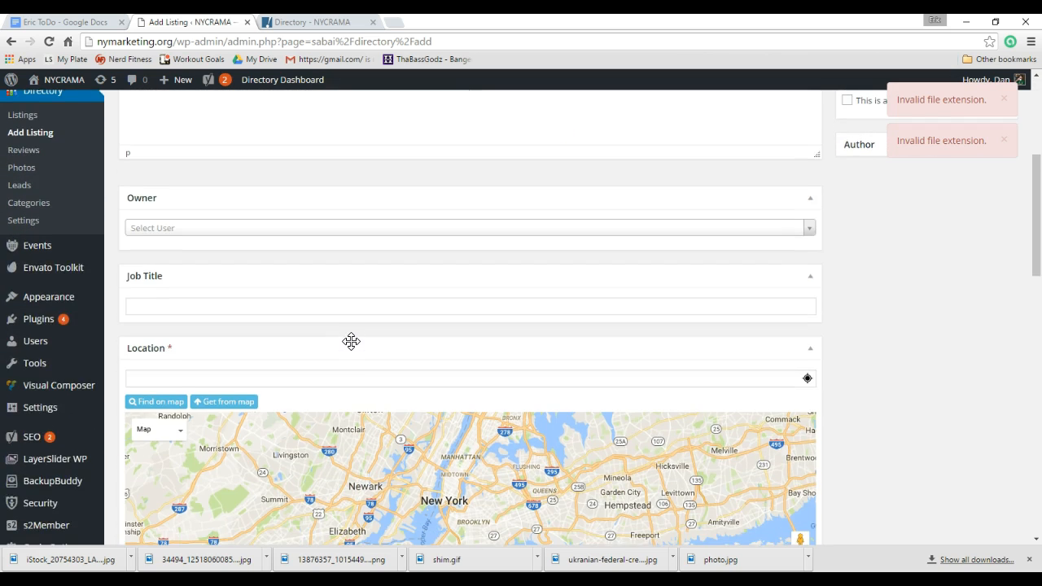
left_click(241, 227)
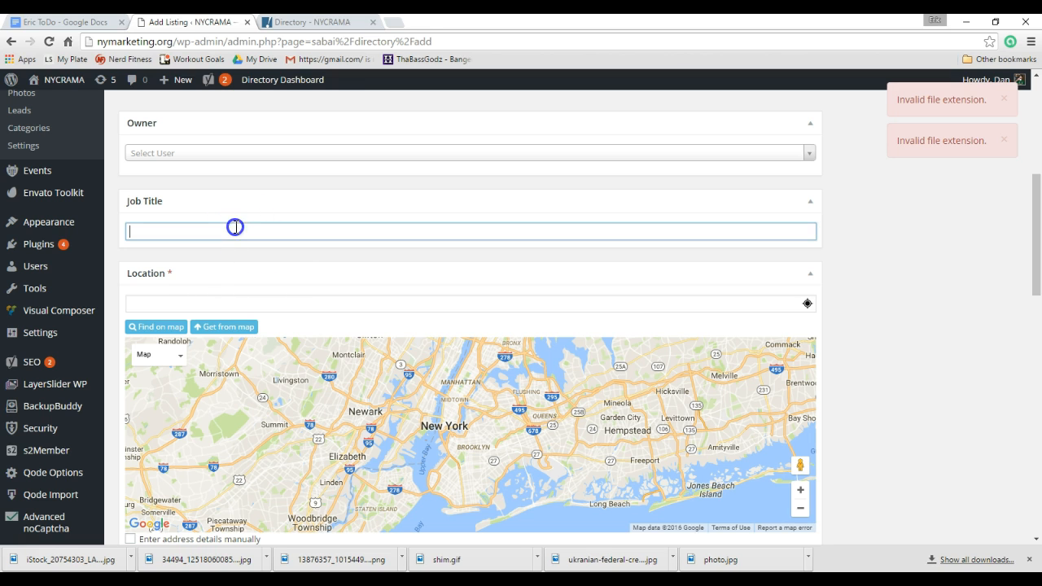
key("alt+Tab")
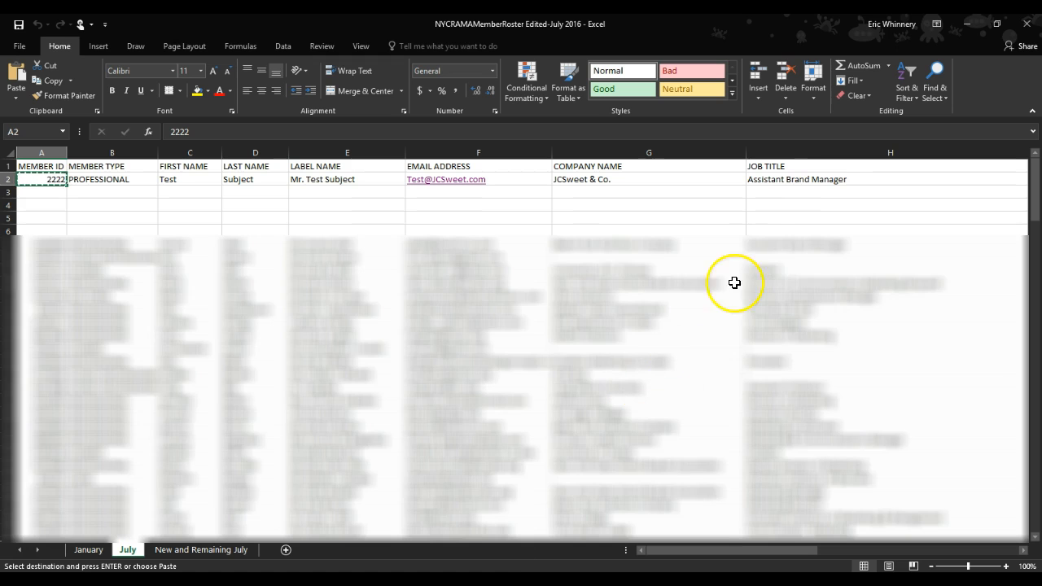
left_click(790, 182)
key("ctrl+c")
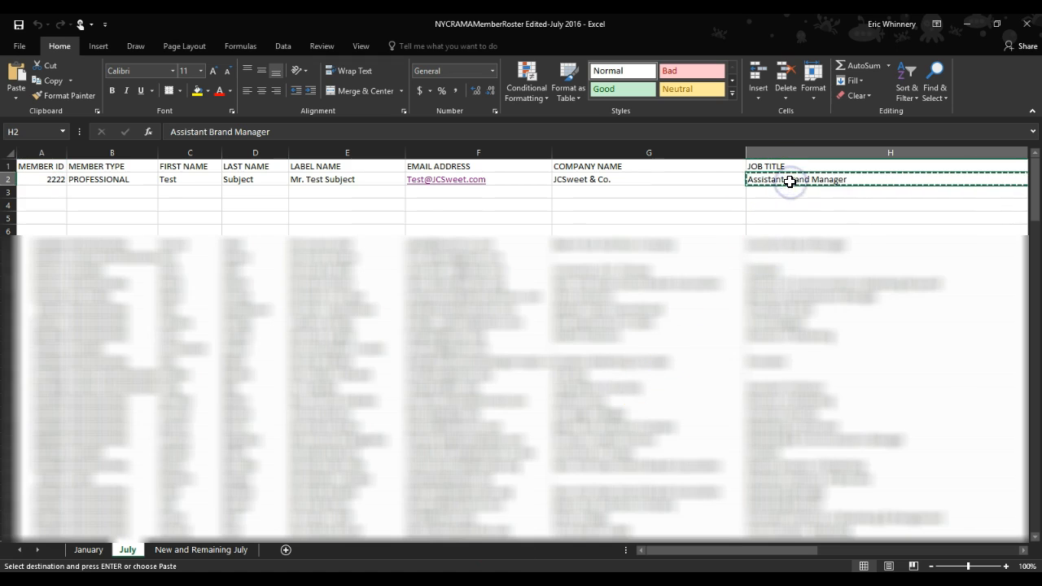
key("alt+Tab")
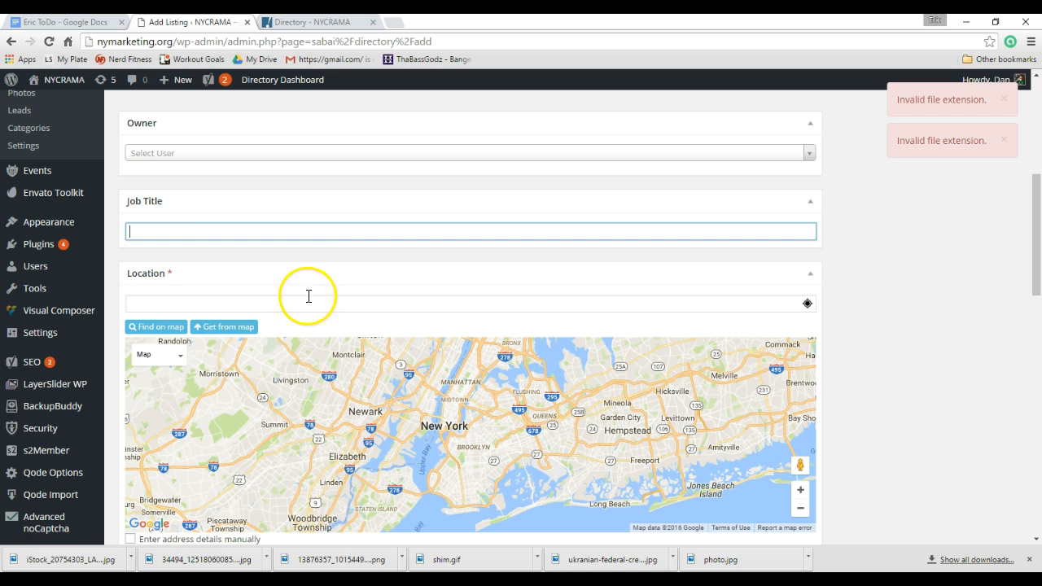
key("ctrl+v")
Copy the member's primary address from the Excel roster into the listing's Location field and choose the suggested New York match
left_click(264, 297)
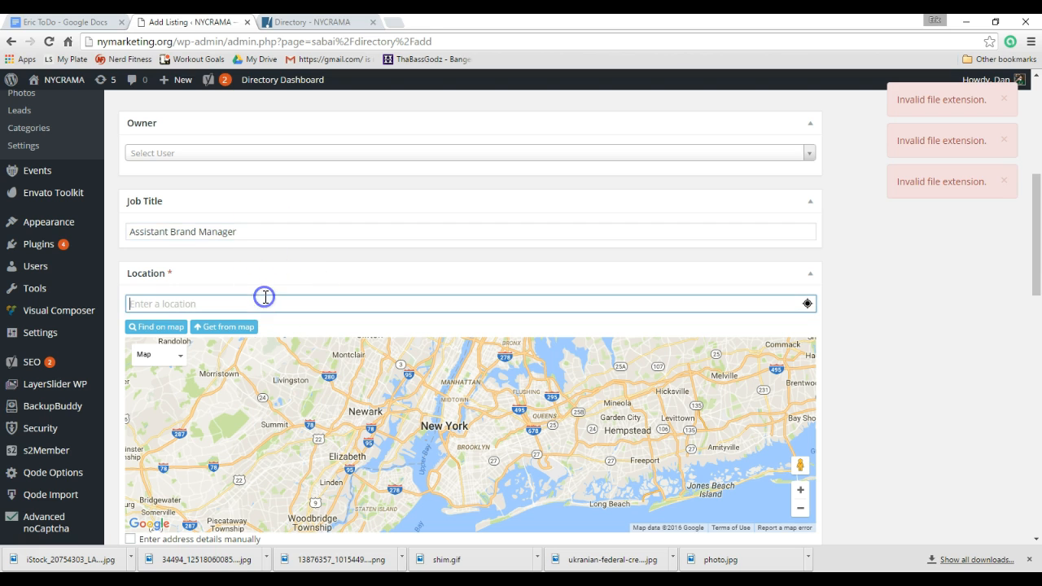
key("alt+Tab")
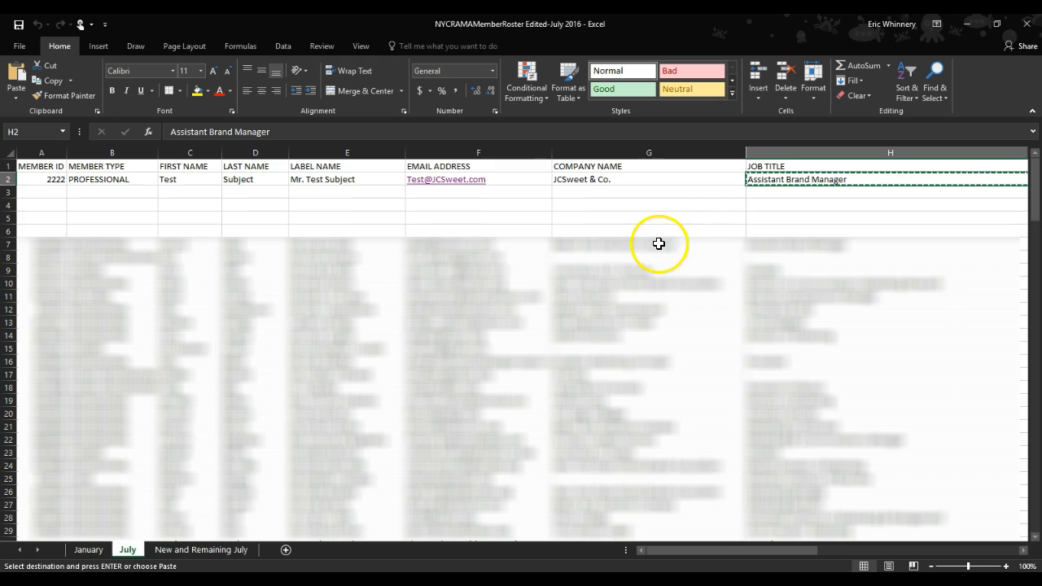
scroll(719, 216, "right", 3)
scroll(719, 217, "left", 2)
left_click_drag(577, 191, 571, 182)
left_click(570, 183)
key("ctrl+c")
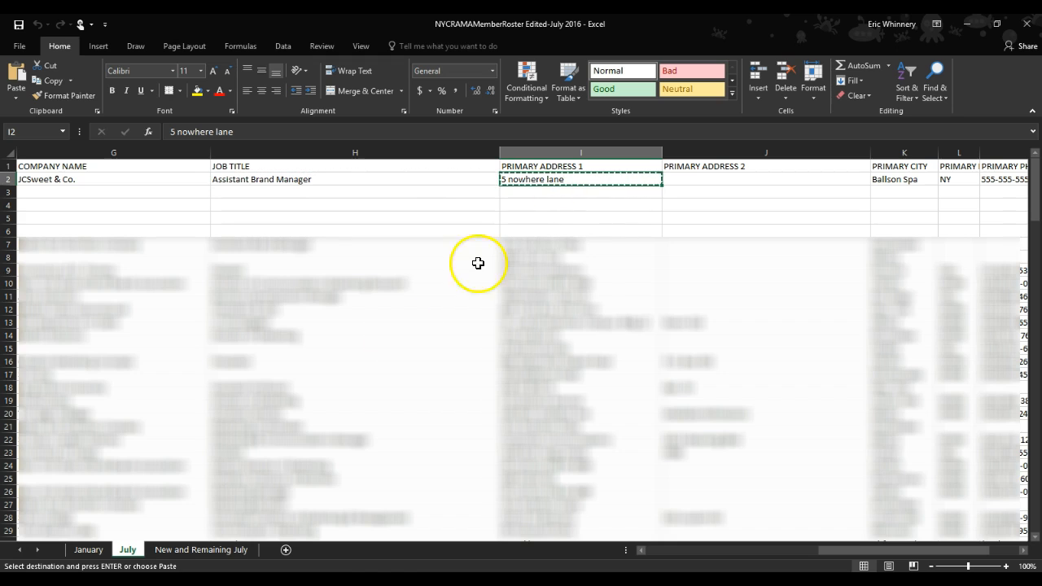
key("alt+Tab")
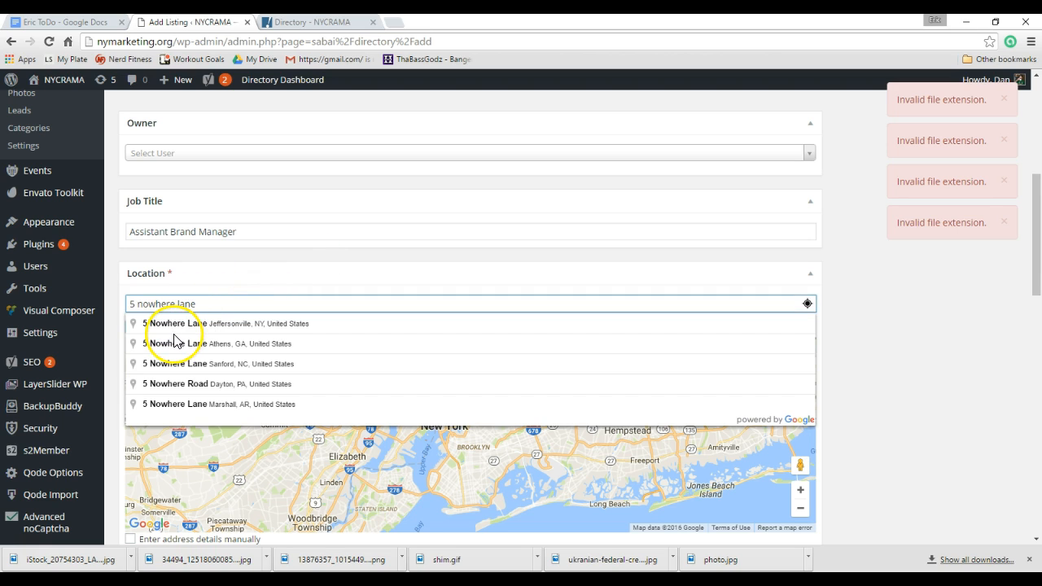
left_click(171, 324)
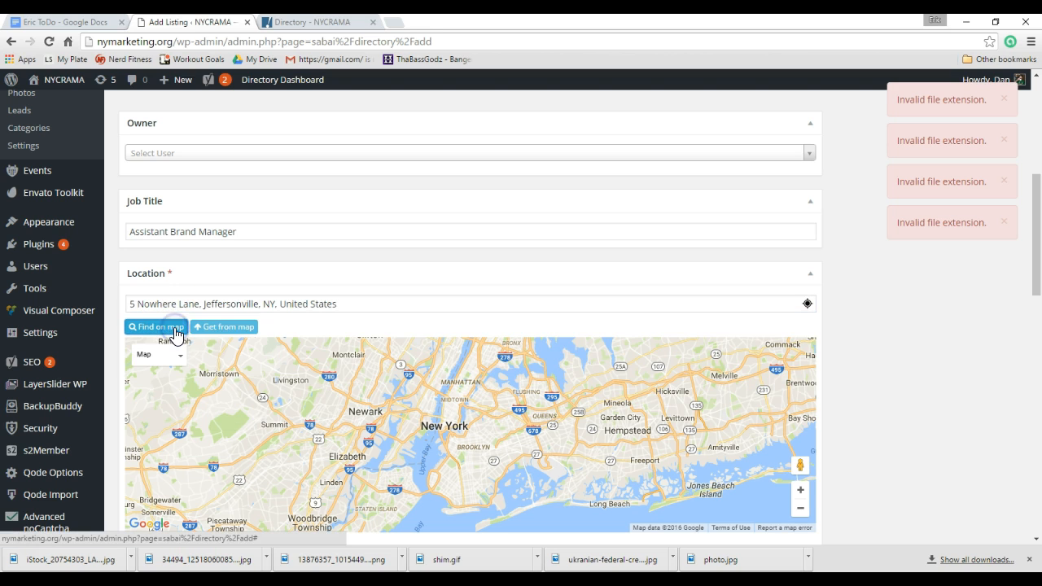
Find the address on the map and fill the location from its map pin, collapsing the Location section when done
left_click(175, 328)
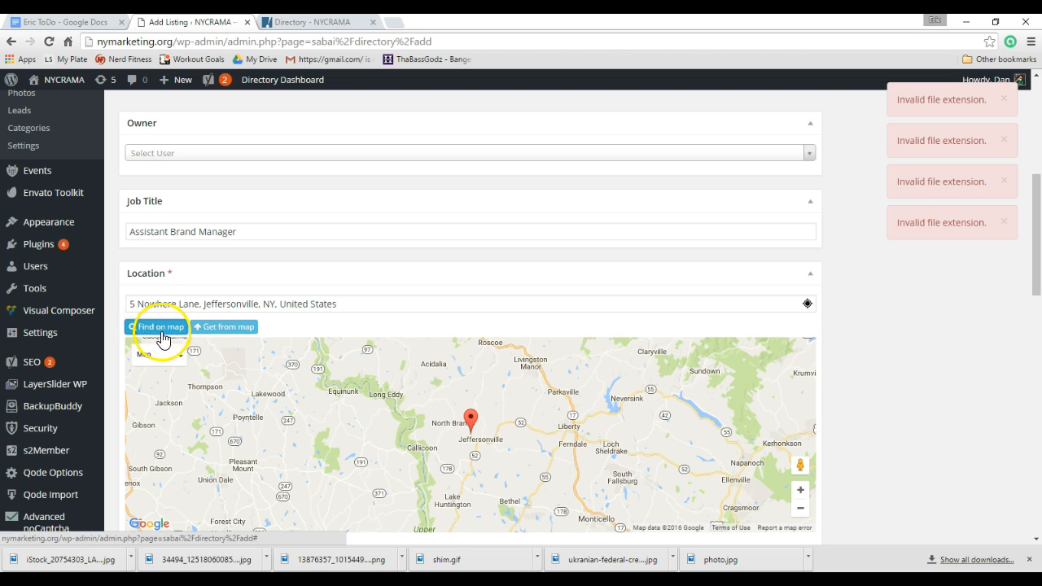
left_click(203, 327)
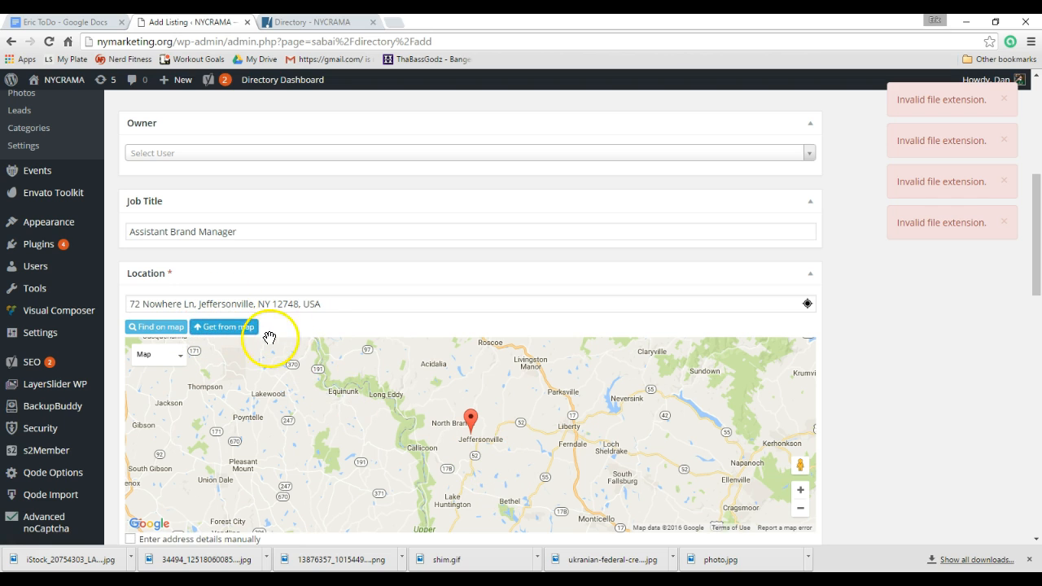
left_click(342, 305)
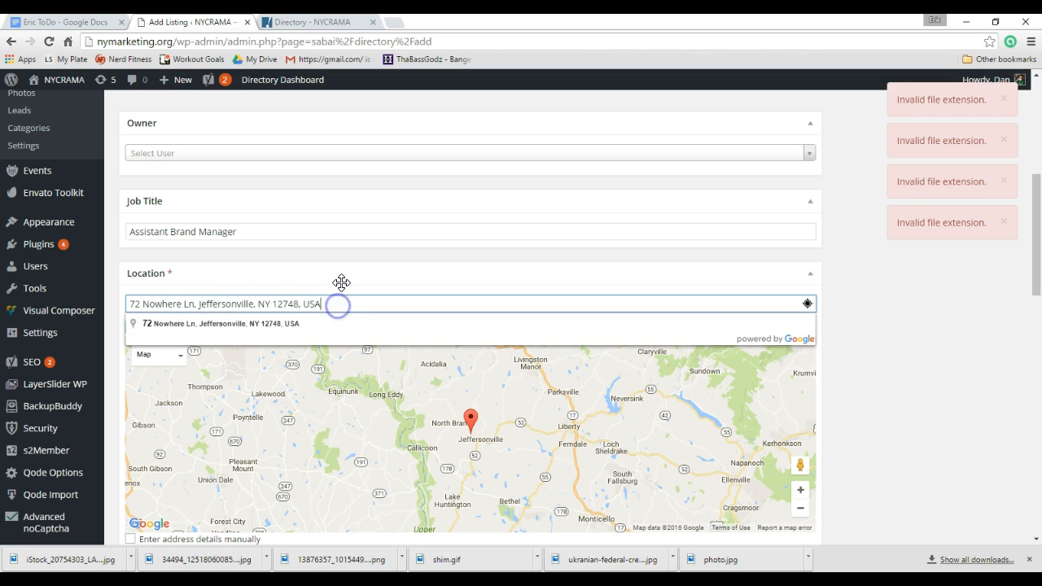
left_click(341, 281)
Look through the available listing categories and assign Marketing Research
scroll(342, 285, "down", 2)
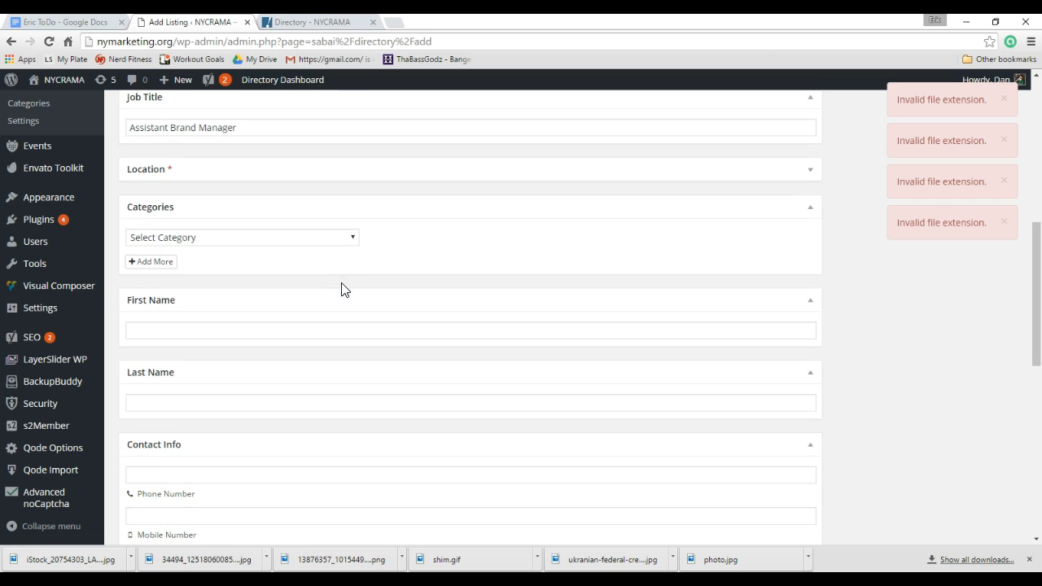
left_click(223, 233)
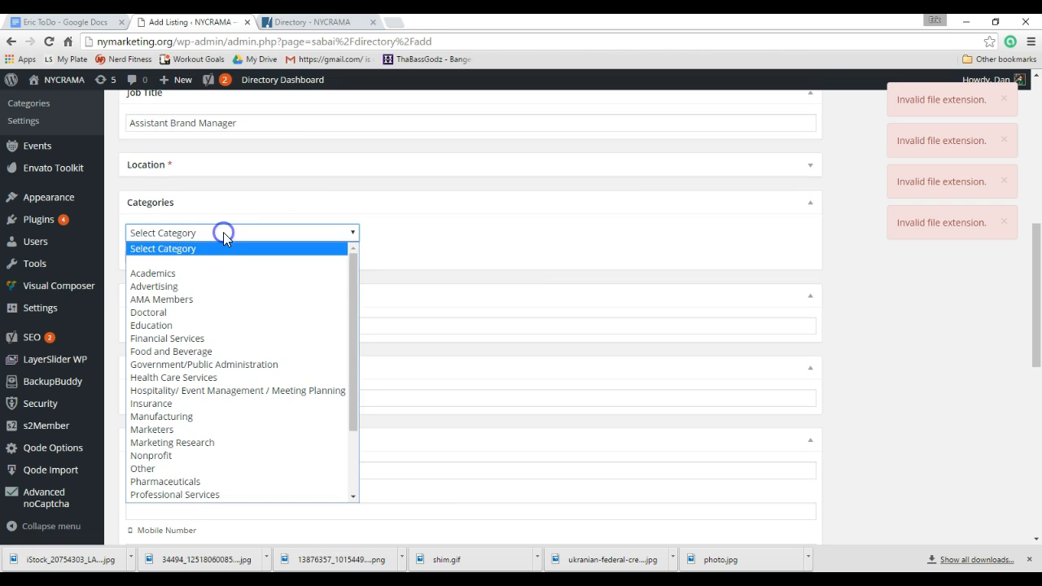
scroll(233, 302, "down", 3)
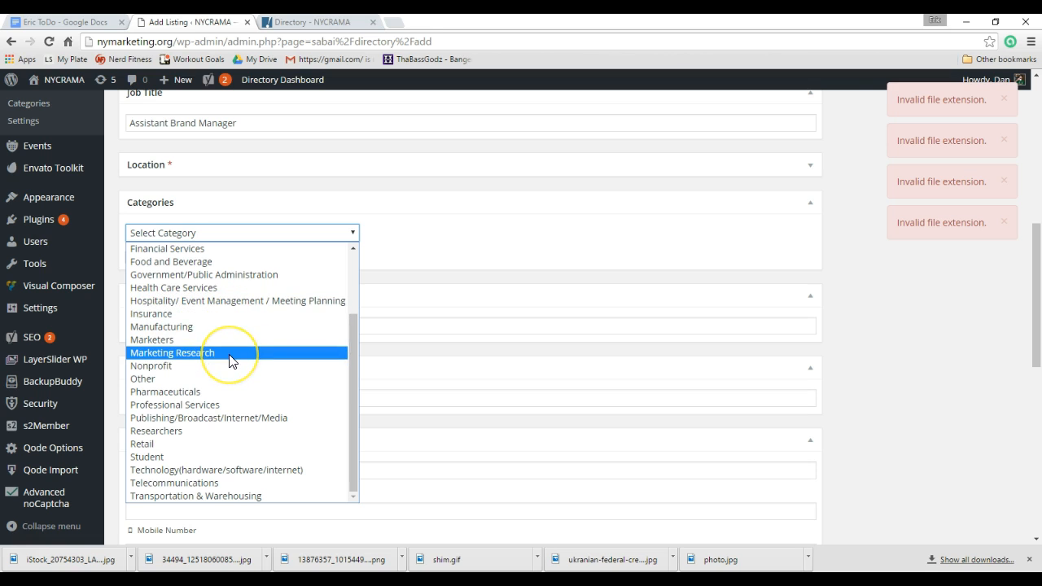
scroll(230, 355, "up", 3)
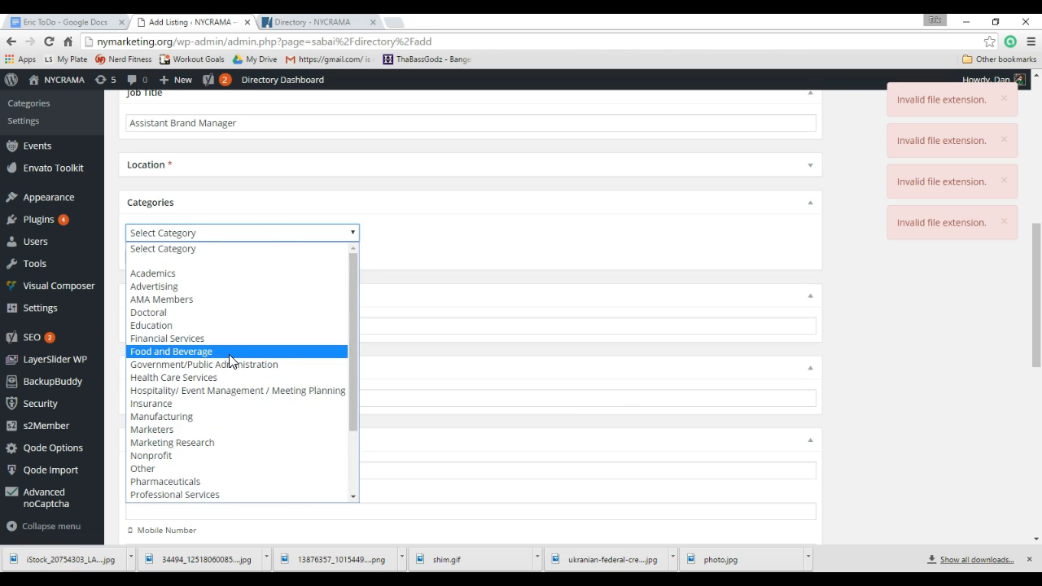
scroll(230, 350, "down", 3)
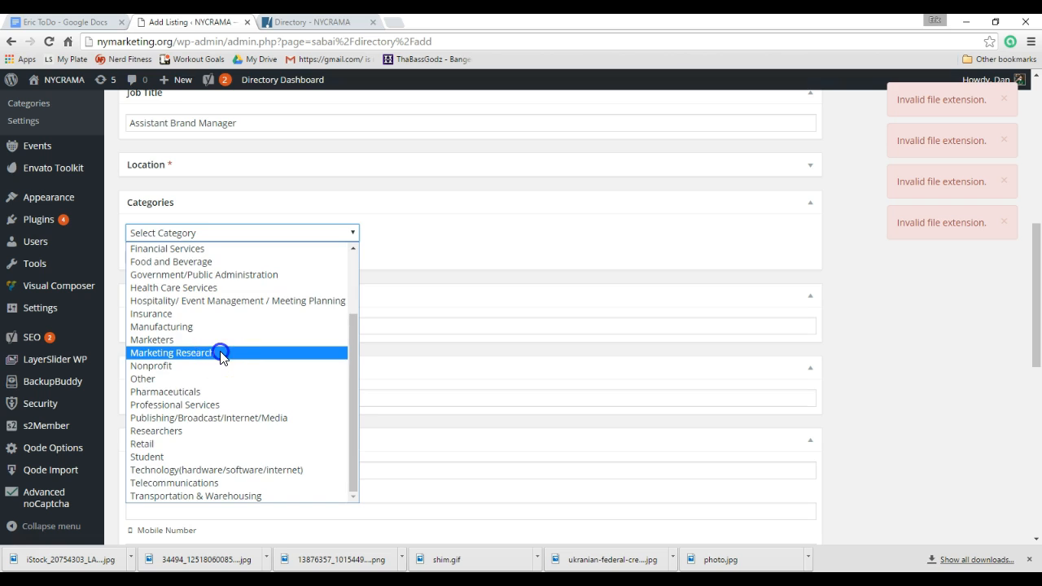
left_click(222, 352)
Enter the member's first name in the listing and move on to the Last Name field
scroll(222, 351, "down", 1)
scroll(220, 350, "down", 1)
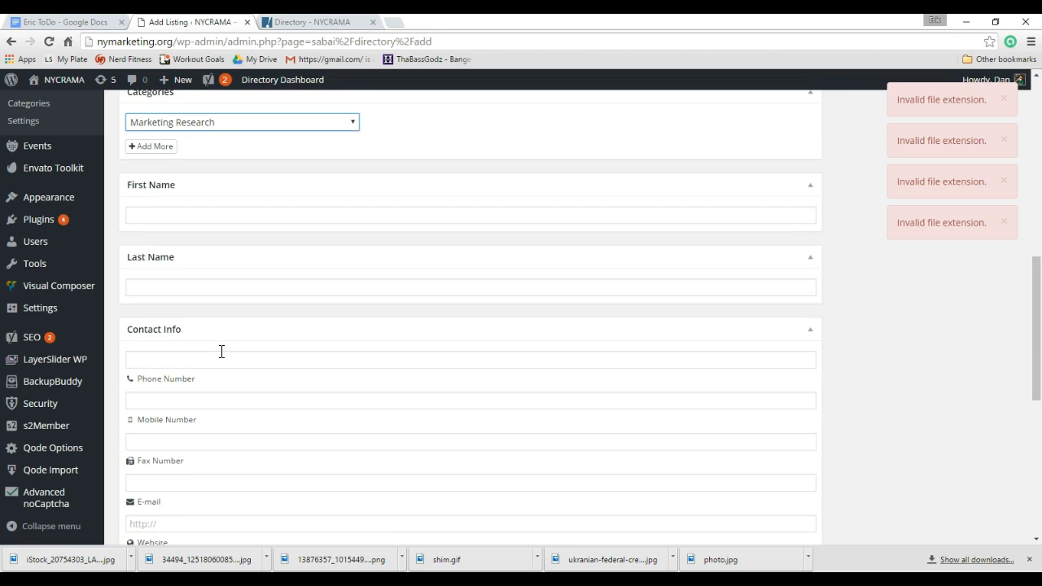
scroll(220, 356, "up", 1)
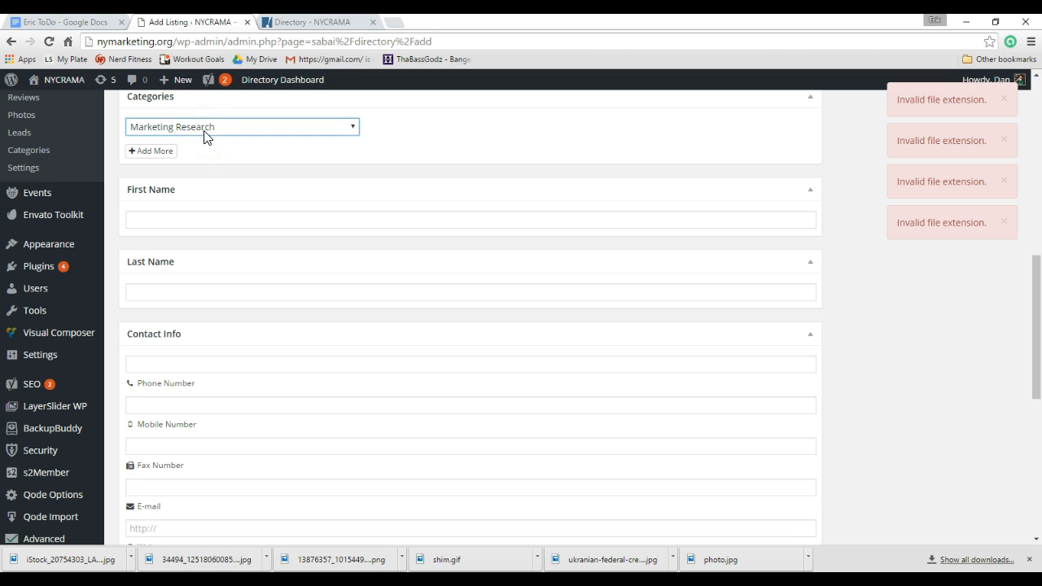
scroll(204, 135, "down", 1)
left_click(188, 155)
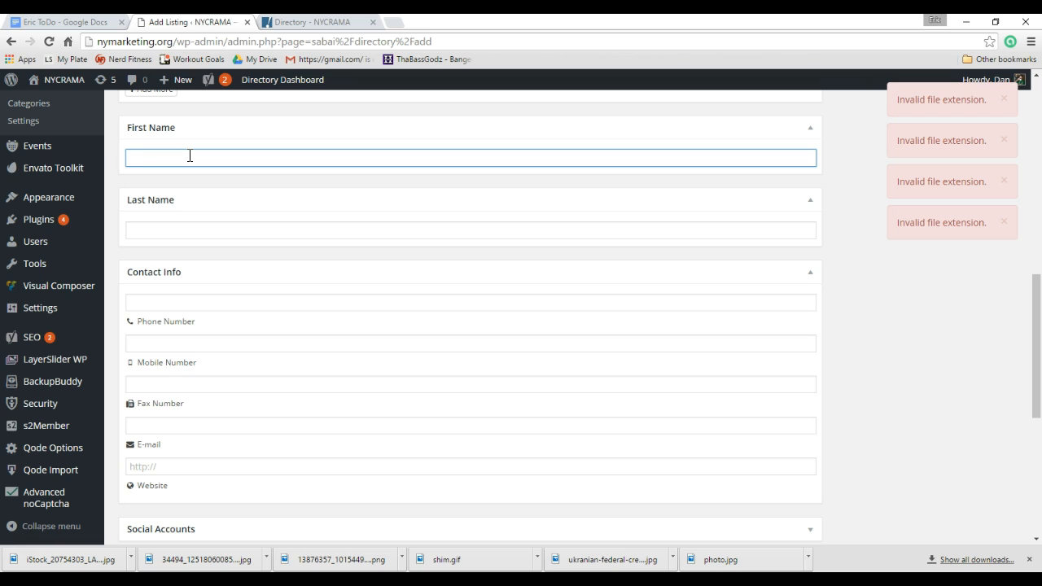
key("Tab")
key("Tab")
scroll(189, 156, "down", 1)
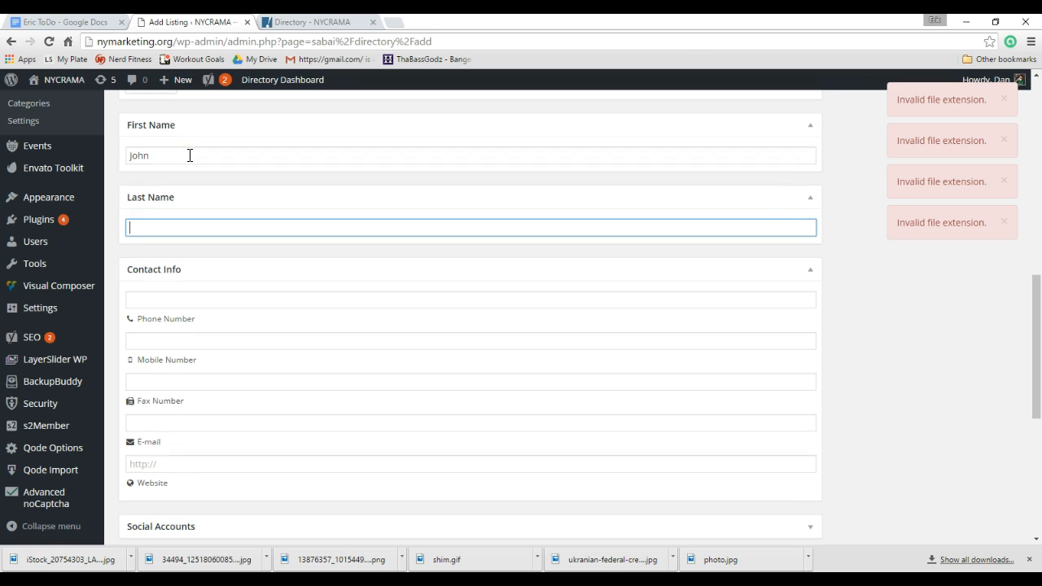
Check the member's name and contact columns in the July Excel roster and return to the listing form
key("alt+Tab")
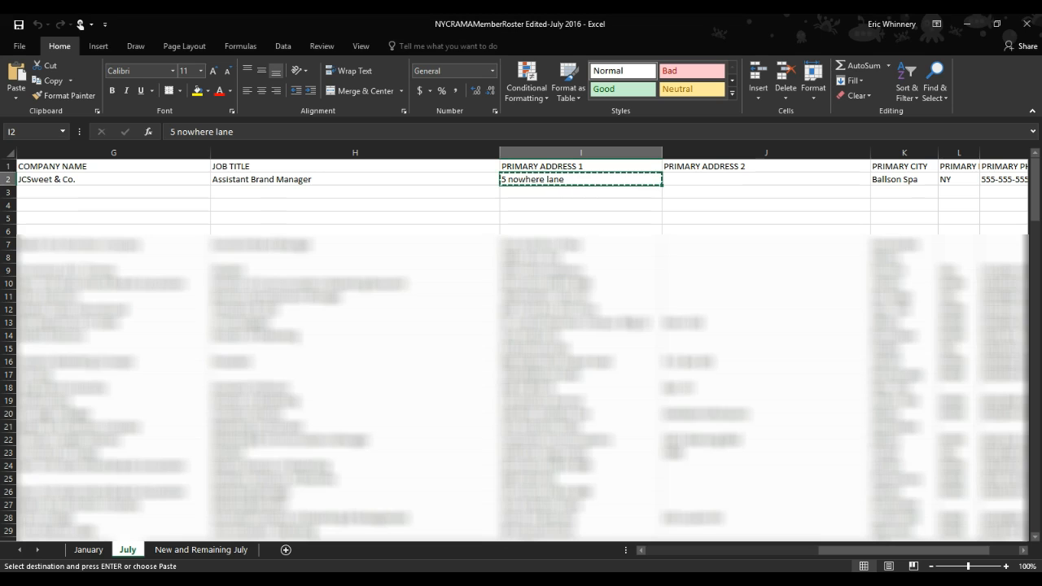
scroll(313, 377, "left", 1)
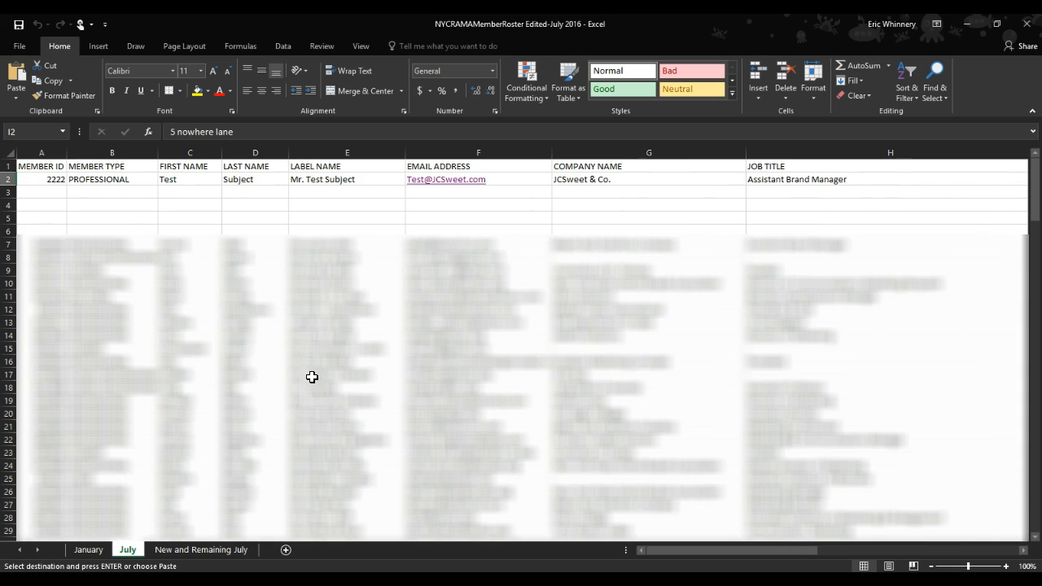
key("alt+Tab")
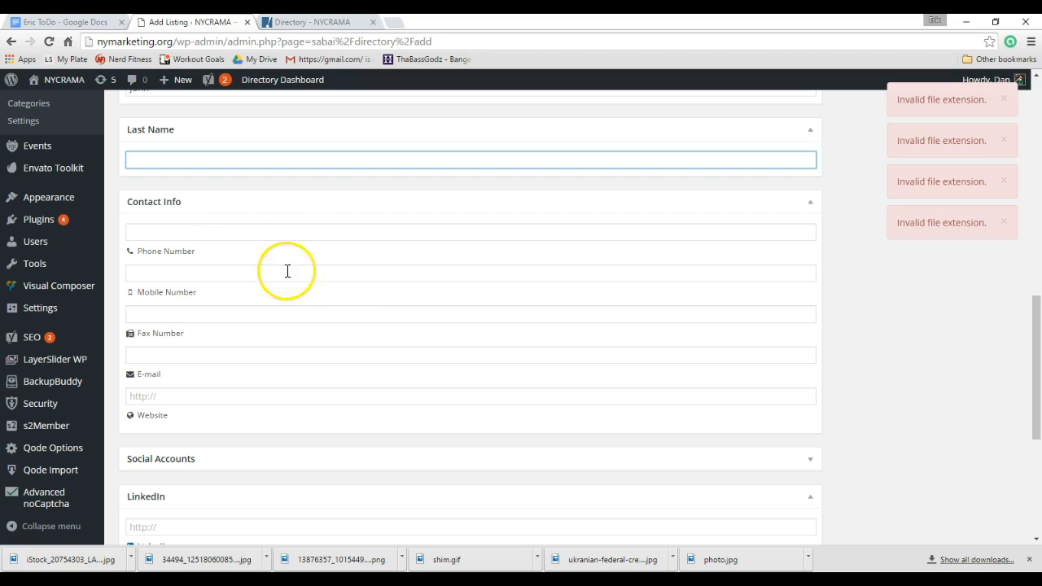
Enter the member's last name in the listing and expand the Social Accounts section below the contact fields
scroll(216, 247, "up", 1)
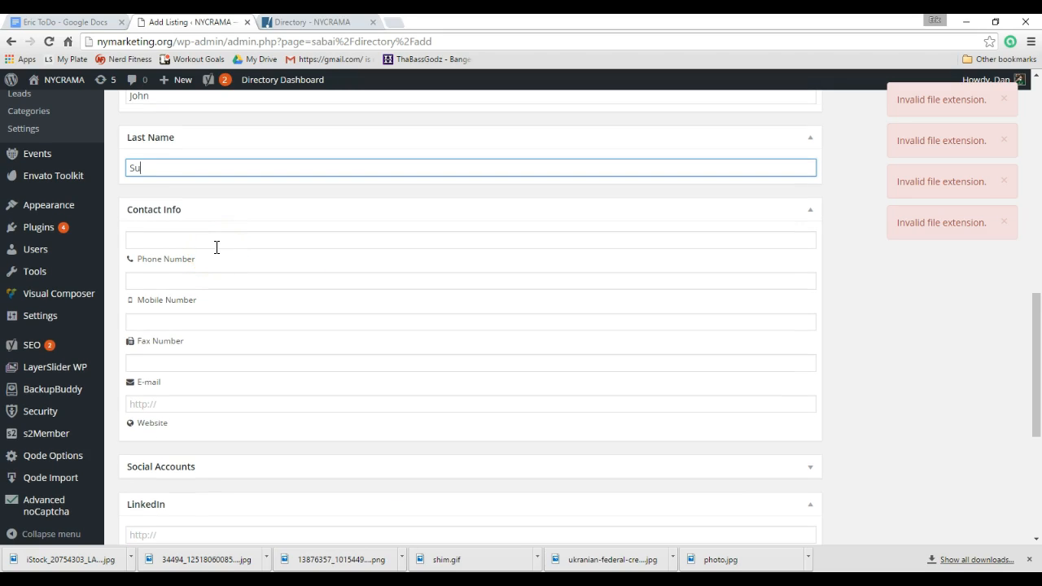
left_click(177, 238)
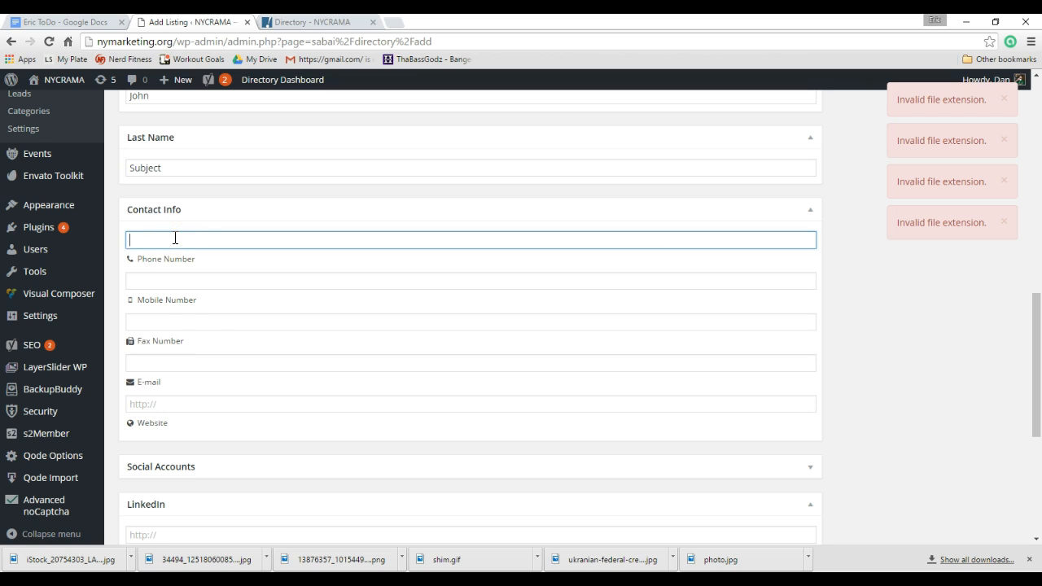
left_click(168, 404)
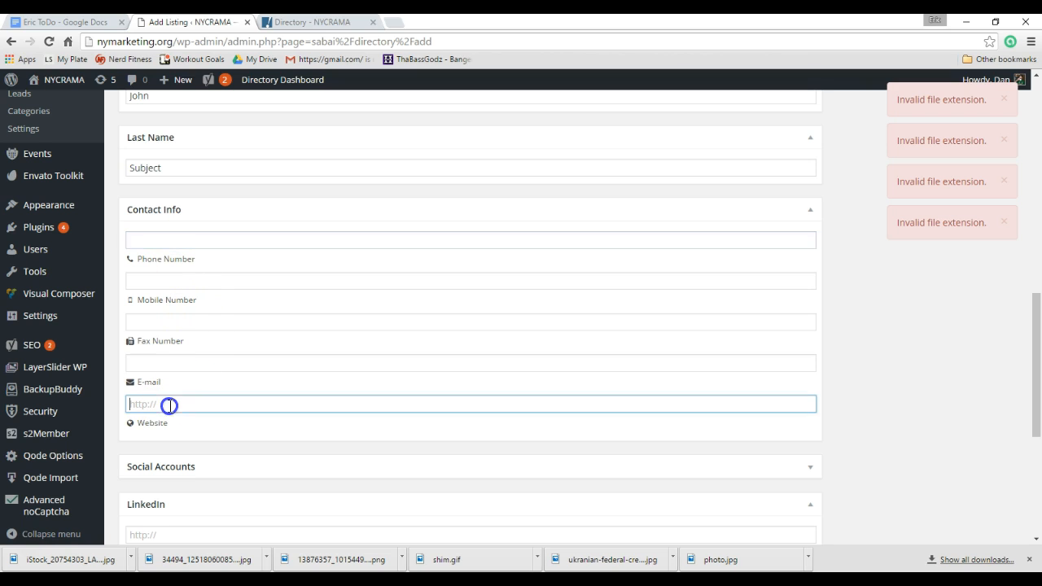
left_click(175, 460)
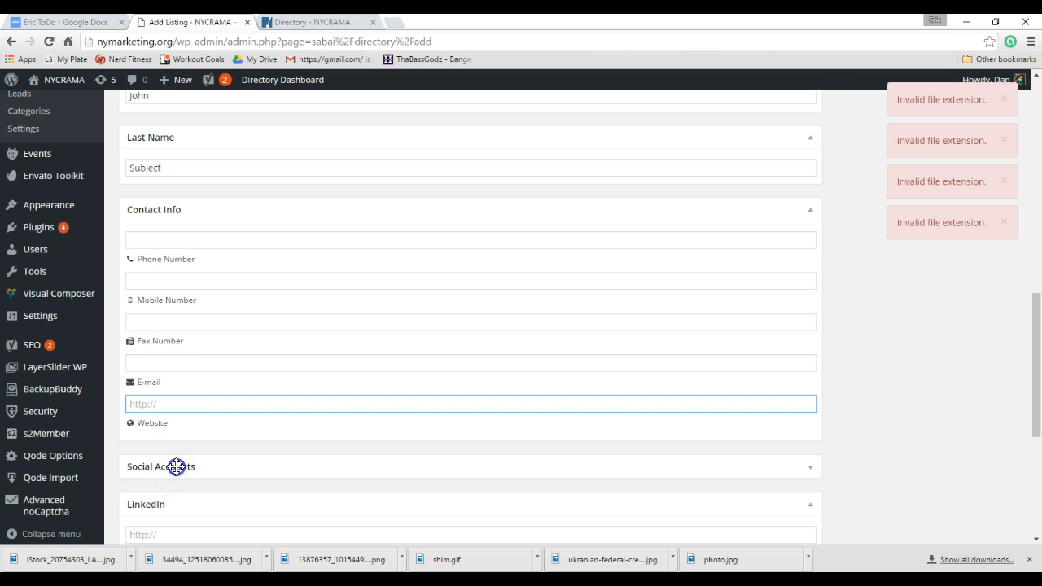
scroll(175, 466, "down", 2)
scroll(177, 468, "down", 1)
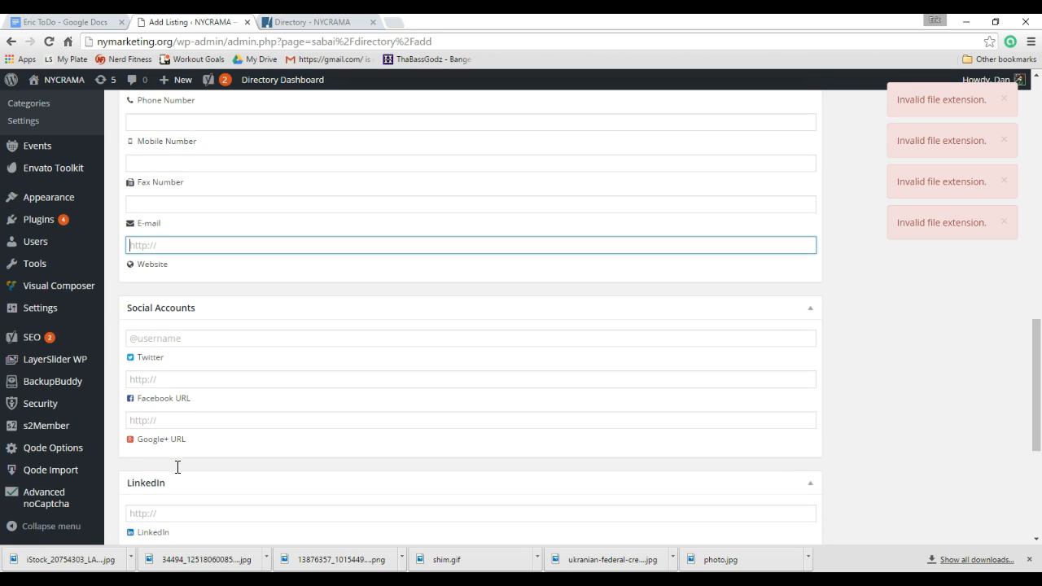
scroll(176, 466, "down", 1)
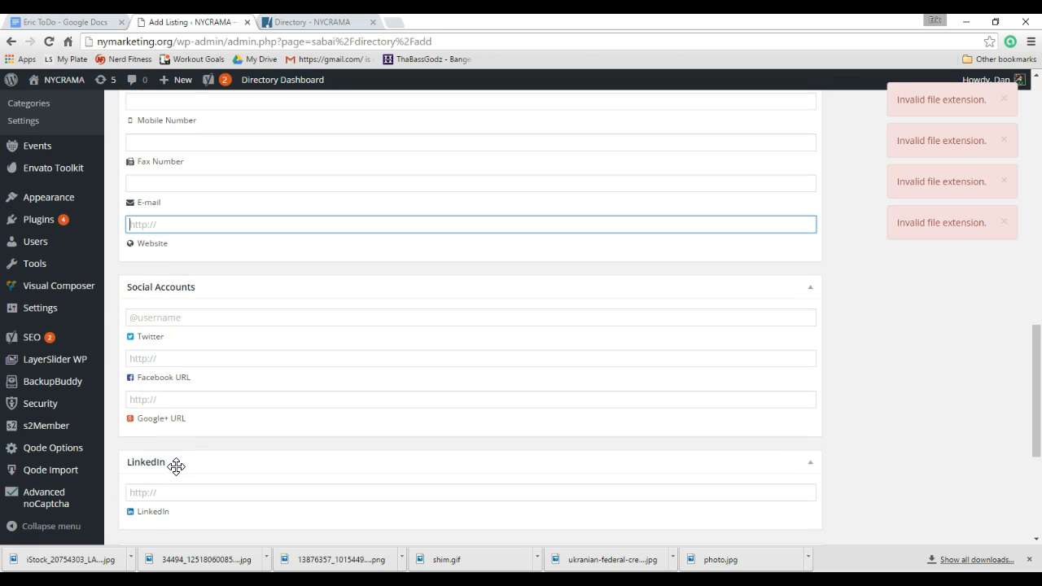
Review the listing form from the title and description area down to the Photos upload section
scroll(176, 466, "up", 8)
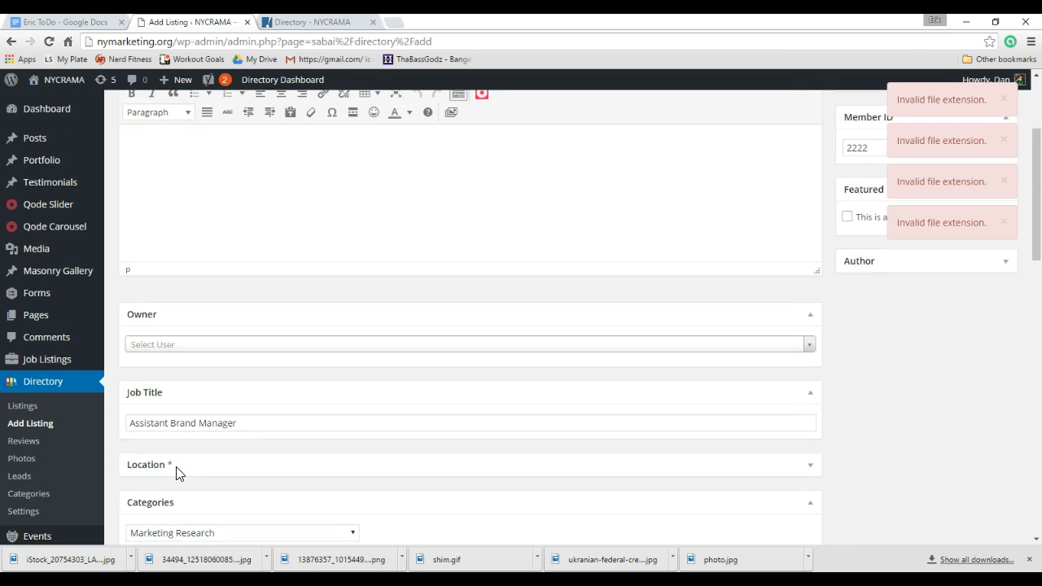
scroll(177, 472, "up", 3)
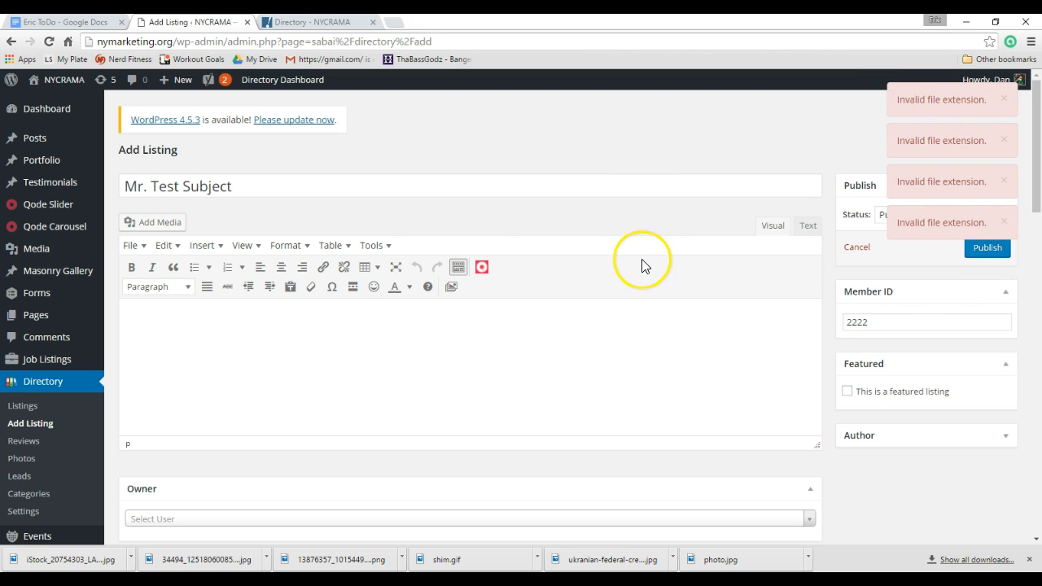
left_click(340, 329)
scroll(339, 329, "down", 7)
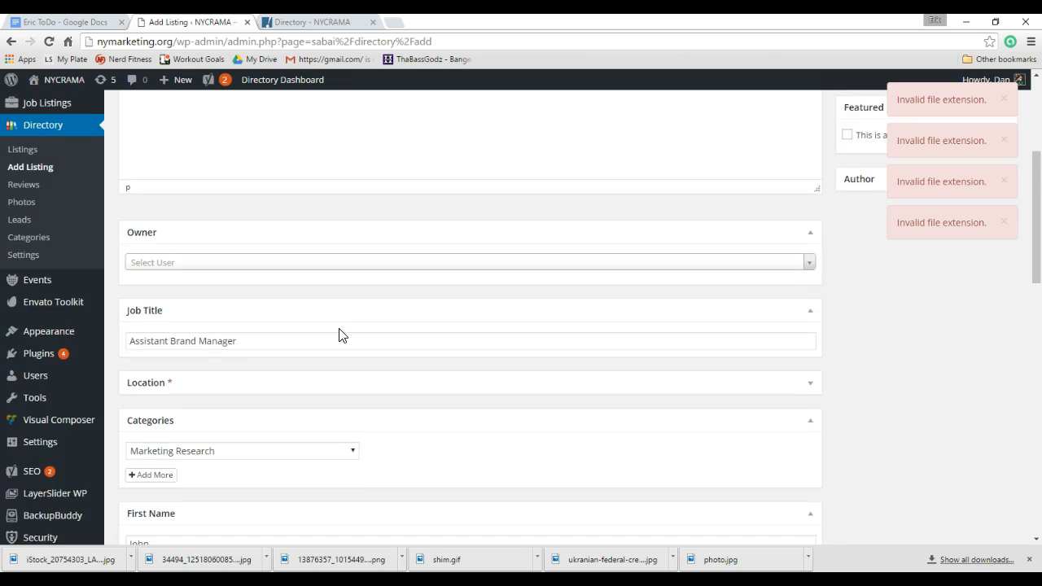
scroll(340, 328, "down", 8)
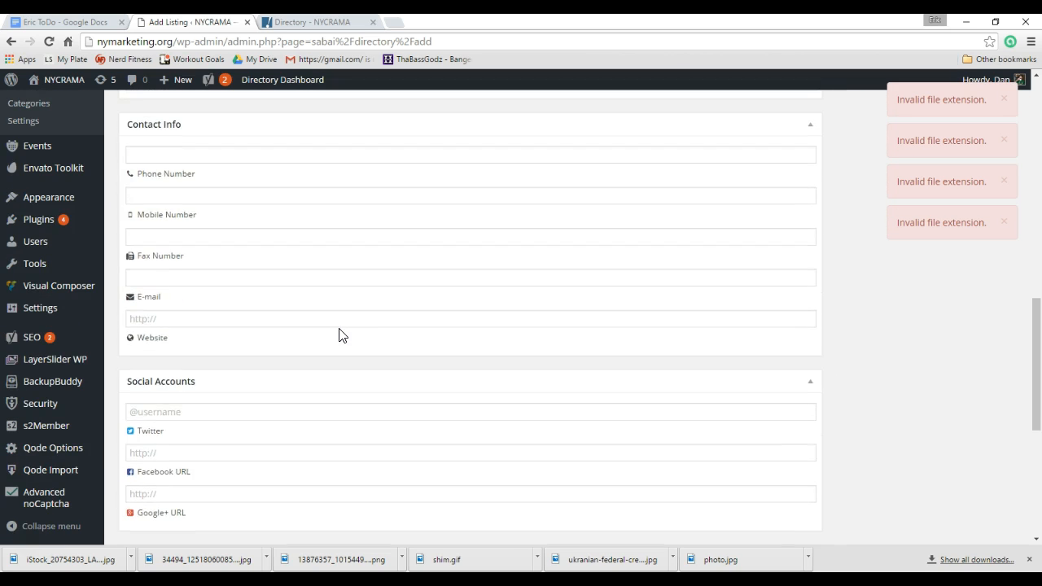
scroll(340, 335, "down", 1)
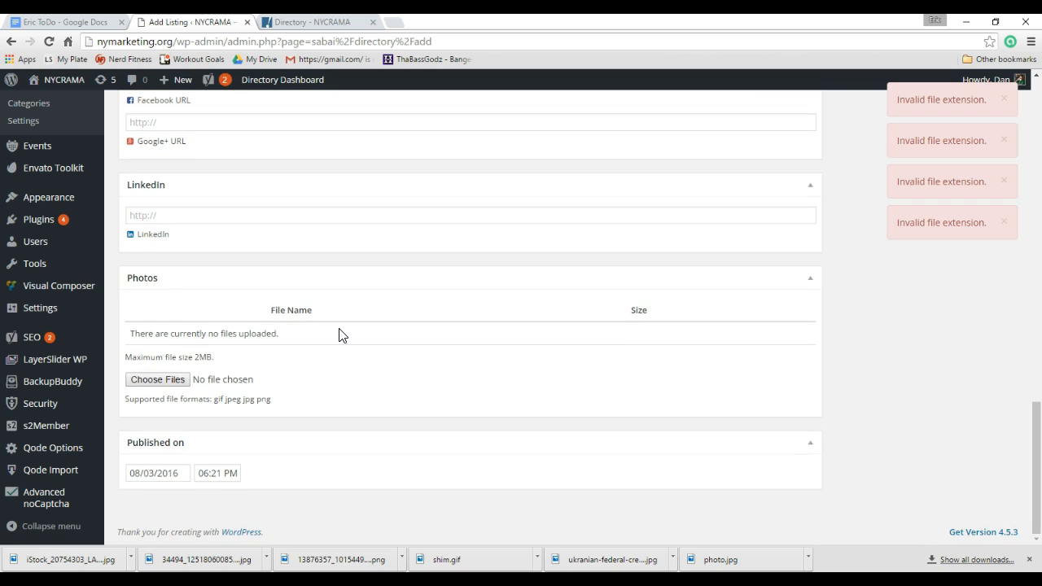
left_click(178, 381)
Publish the member listing and bring up a blank Add Listing form
scroll(179, 382, "up", 20)
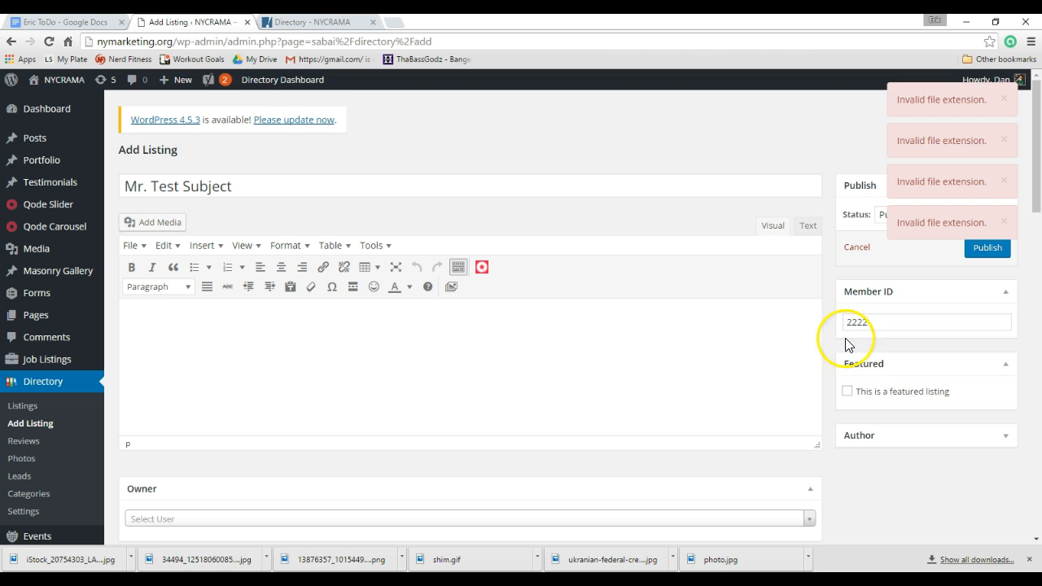
left_click(982, 258)
left_click(766, 231)
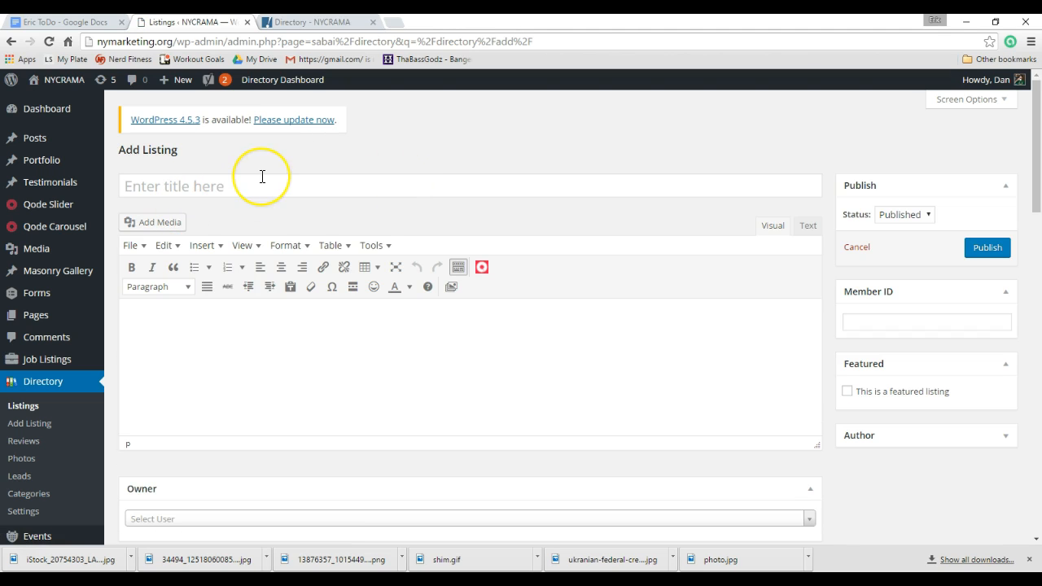
Look through the member cards on the public Directory page and return to the Add Listing form
key("ctrl+Tab")
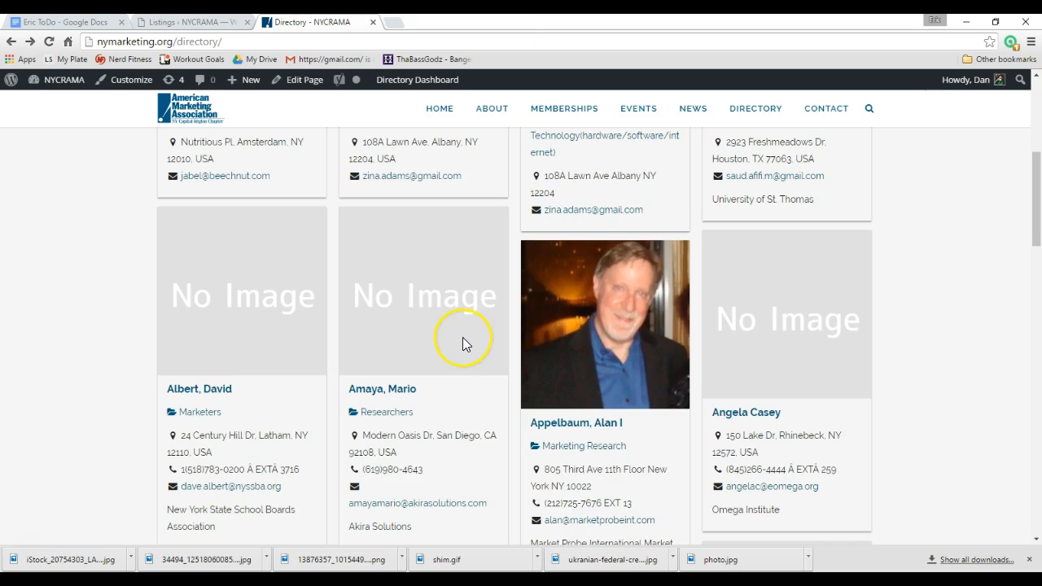
scroll(462, 337, "up", 5)
scroll(465, 348, "down", 8)
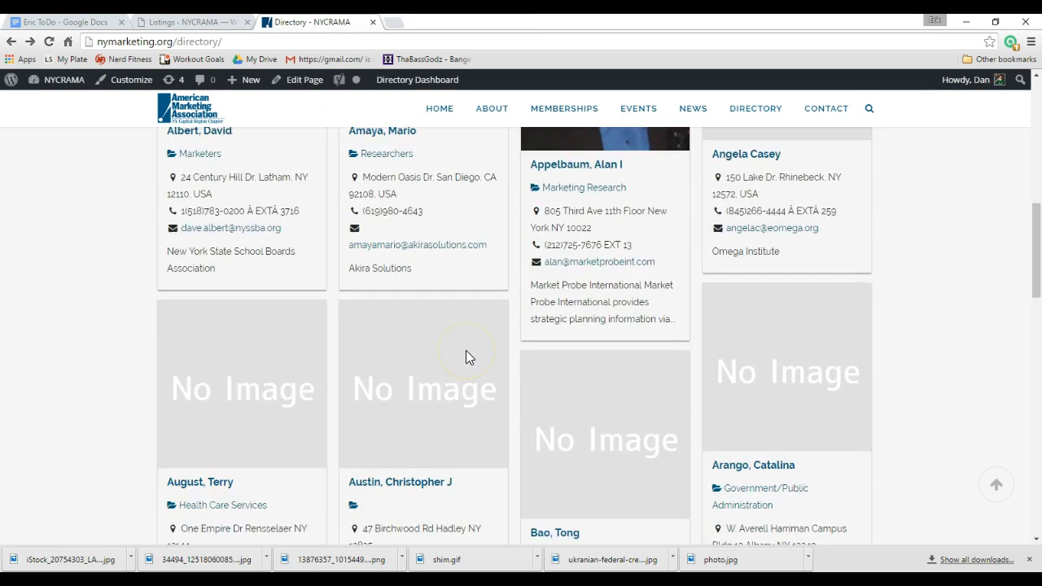
scroll(465, 356, "down", 10)
key("ctrl+shift+Tab")
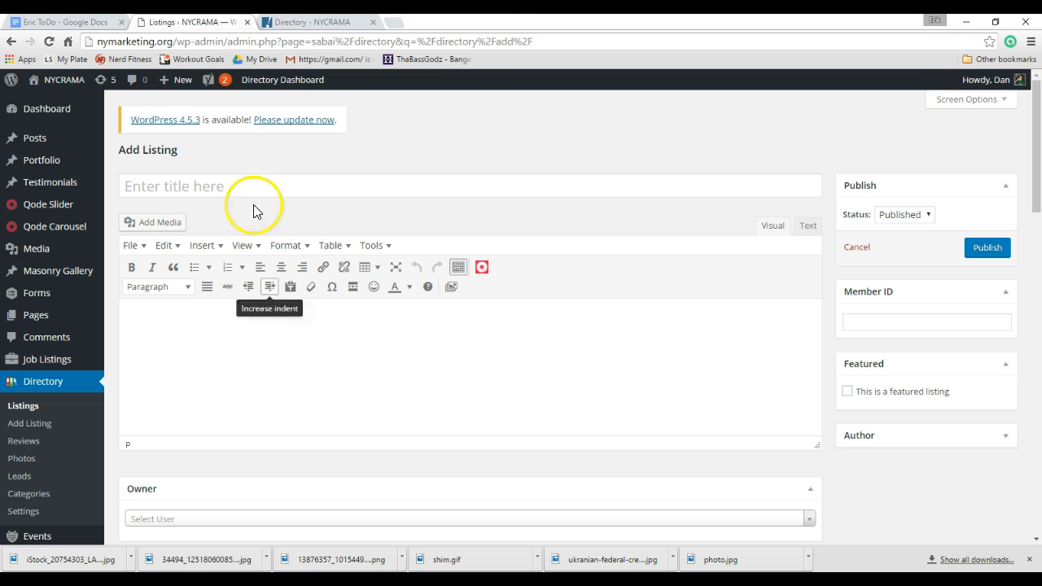
Switch to Excel, look through the member rows and detail columns in the July roster, and return to the listing form
left_click(430, 525)
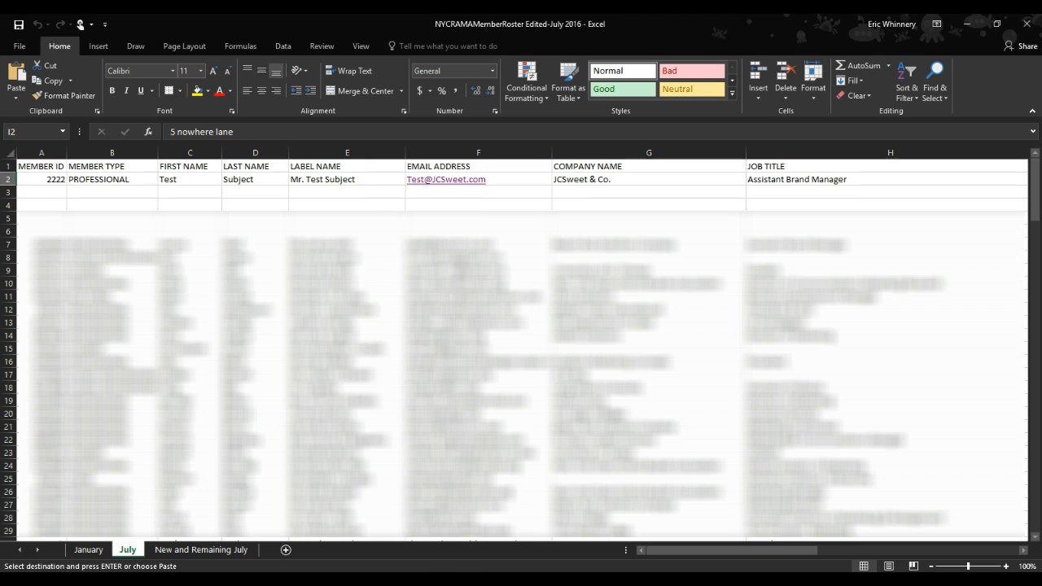
scroll(350, 294, "down", 3)
scroll(350, 293, "up", 3)
scroll(345, 294, "right", 3)
scroll(344, 295, "left", 5)
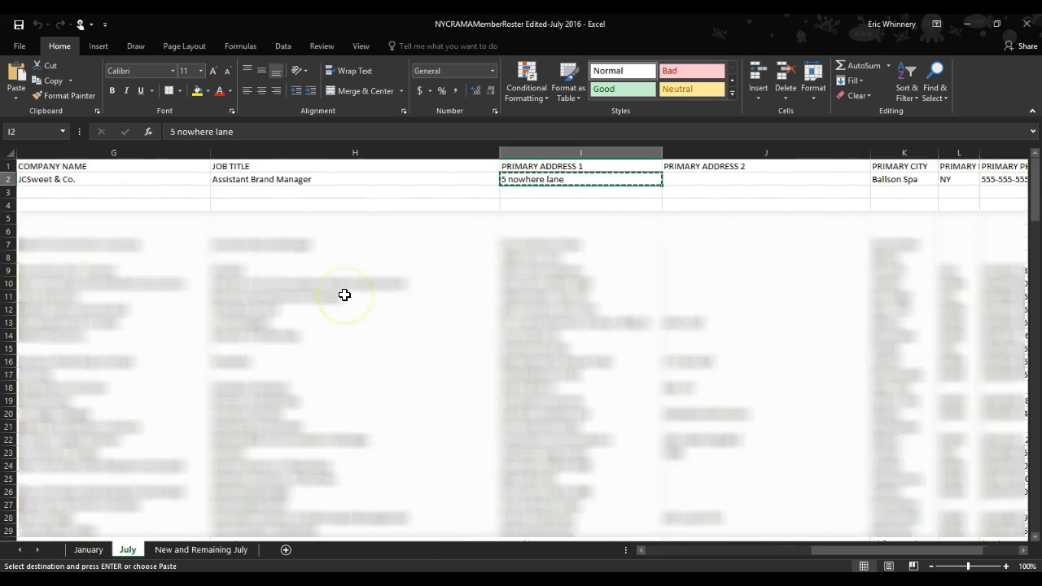
scroll(344, 294, "down", 10)
scroll(344, 295, "up", 11)
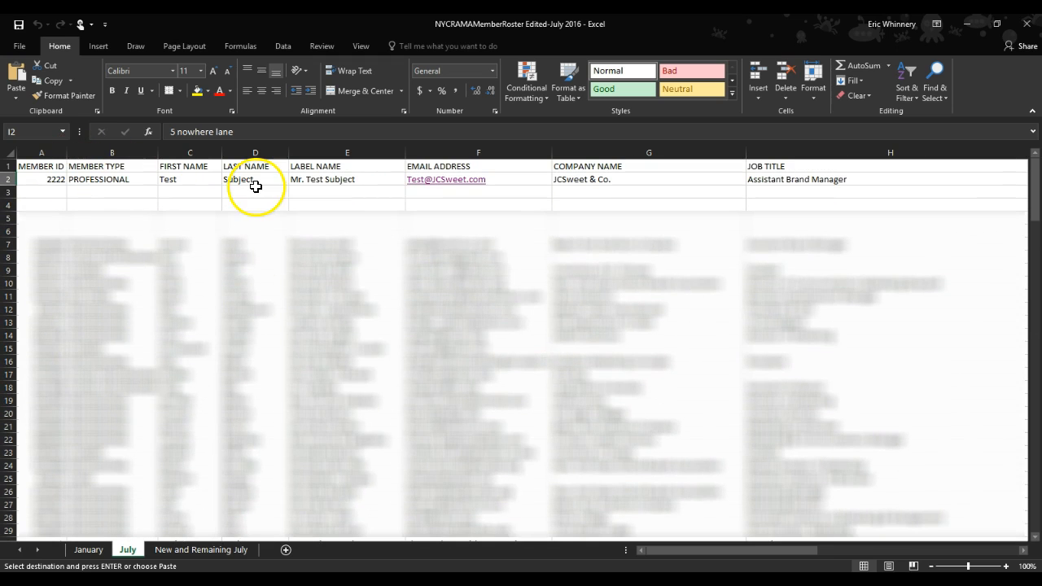
scroll(386, 310, "down", 2)
scroll(386, 310, "down", 1)
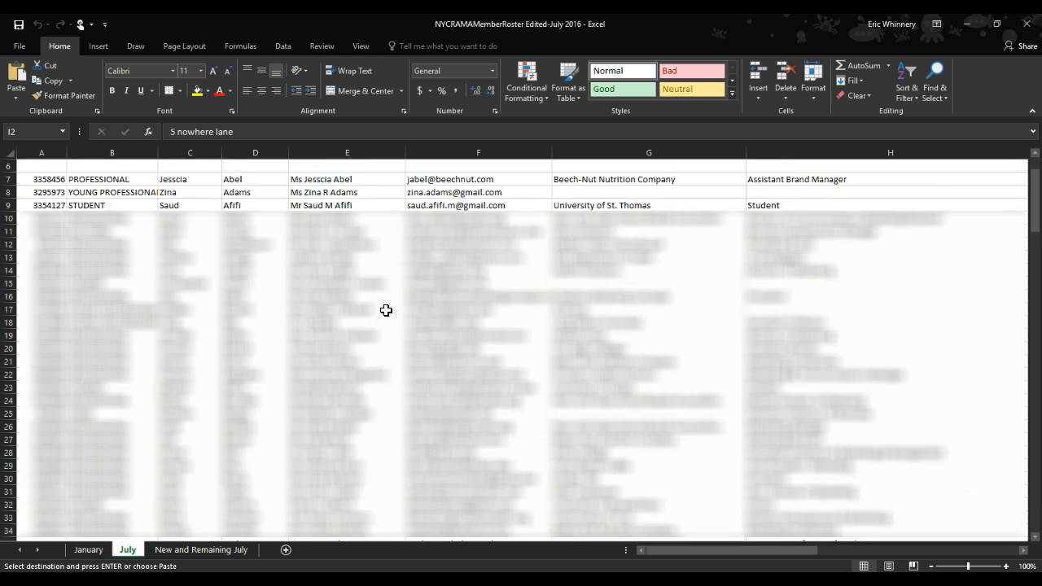
key("alt+Tab")
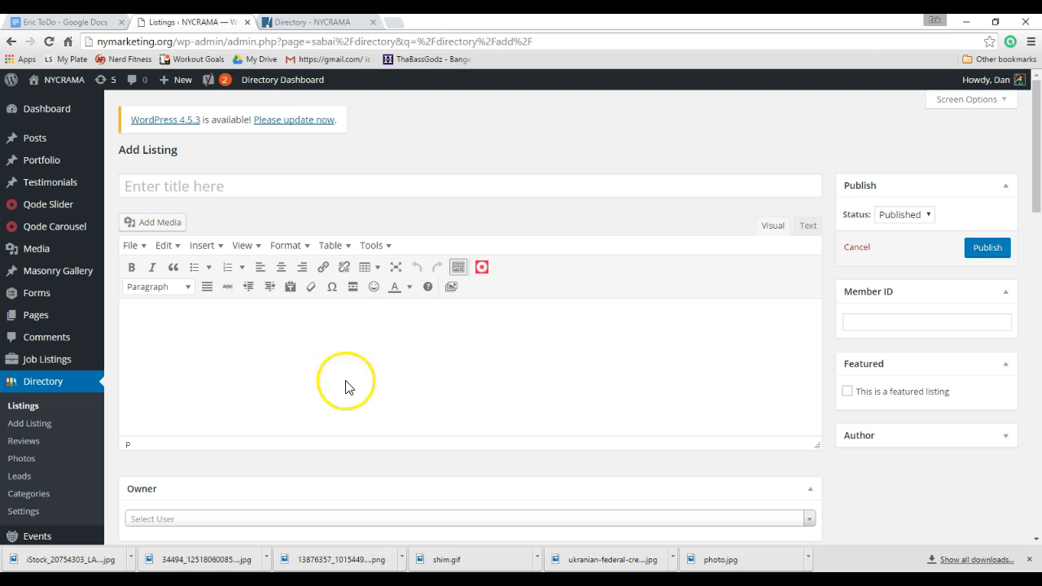
Look over the blank listing form's contact and social account fields and return to the description area
scroll(340, 335, "down", 10)
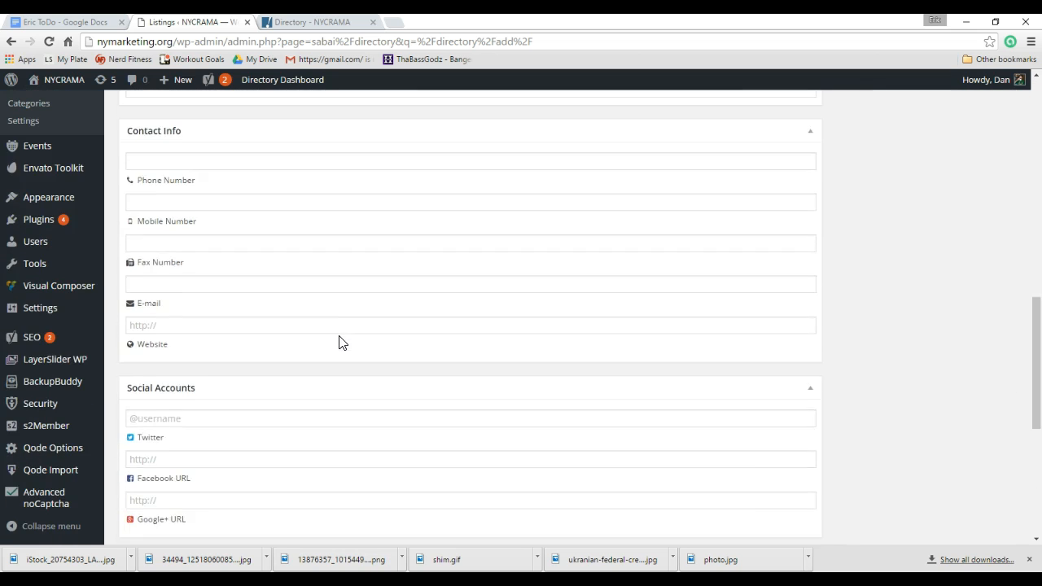
scroll(340, 337, "up", 5)
scroll(339, 336, "up", 5)
left_click(572, 383)
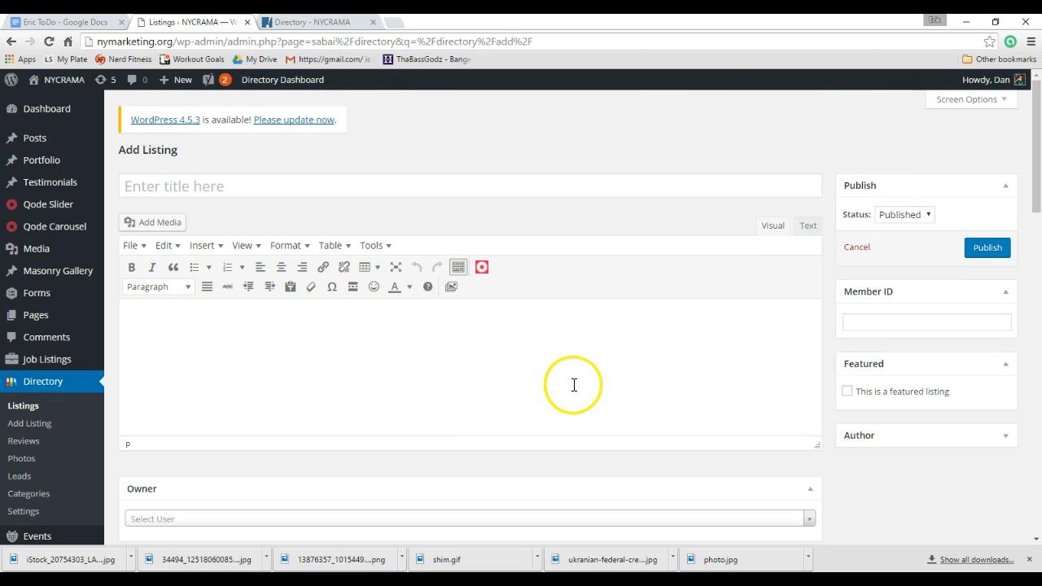